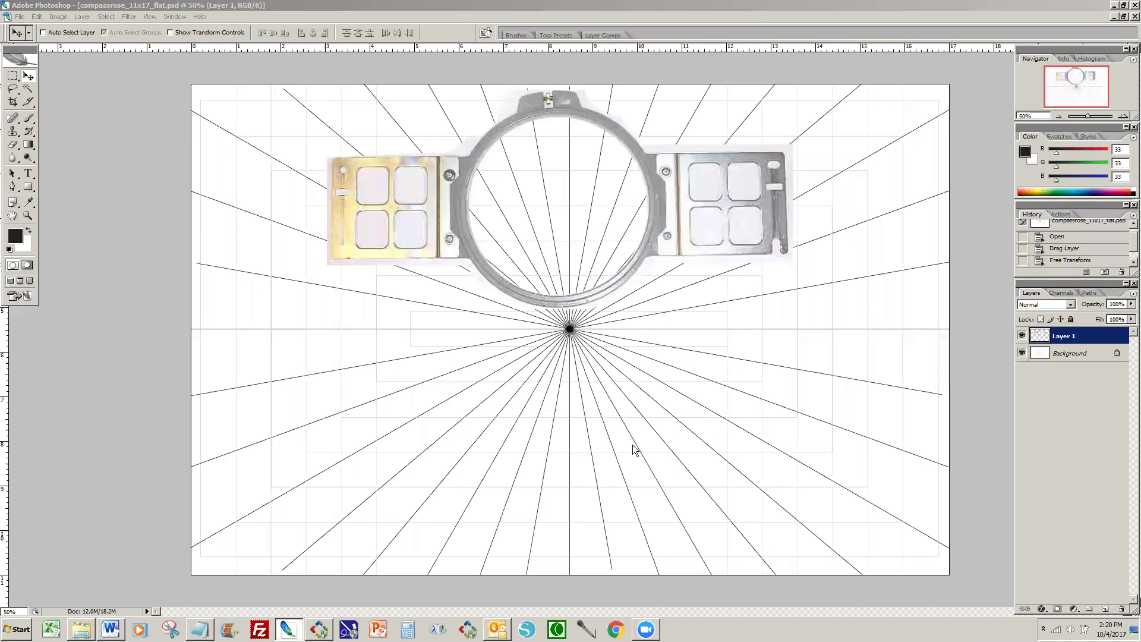
Toggle the hoop photo layer off and back on, then hide Photoshop's panels and rulers
click(1024, 337)
click(1023, 336)
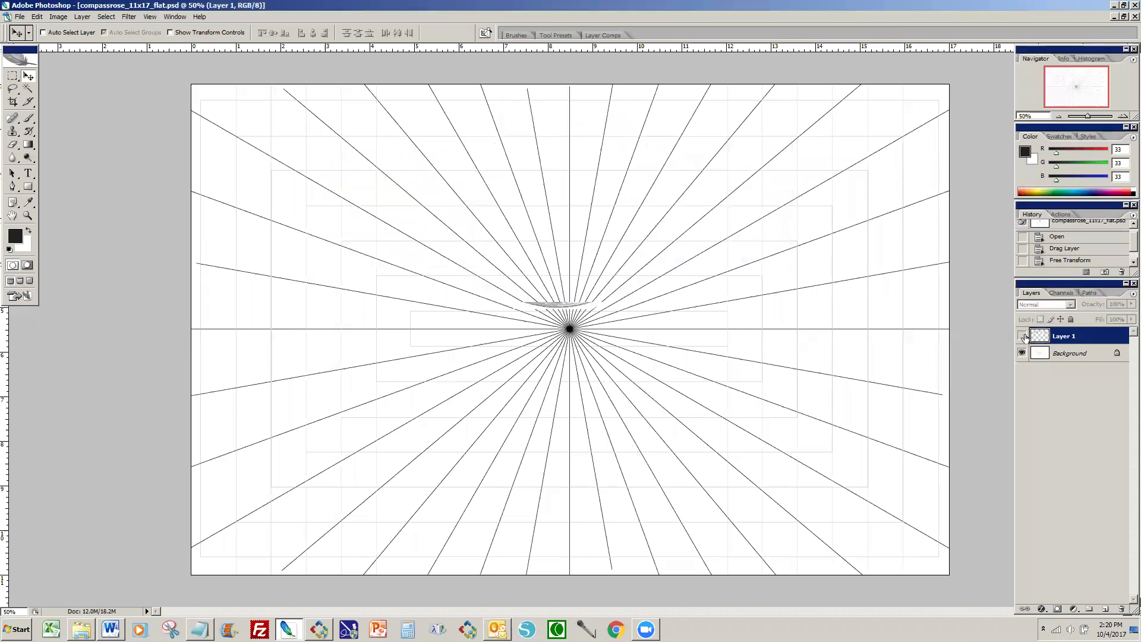
click(1022, 336)
key(Tab)
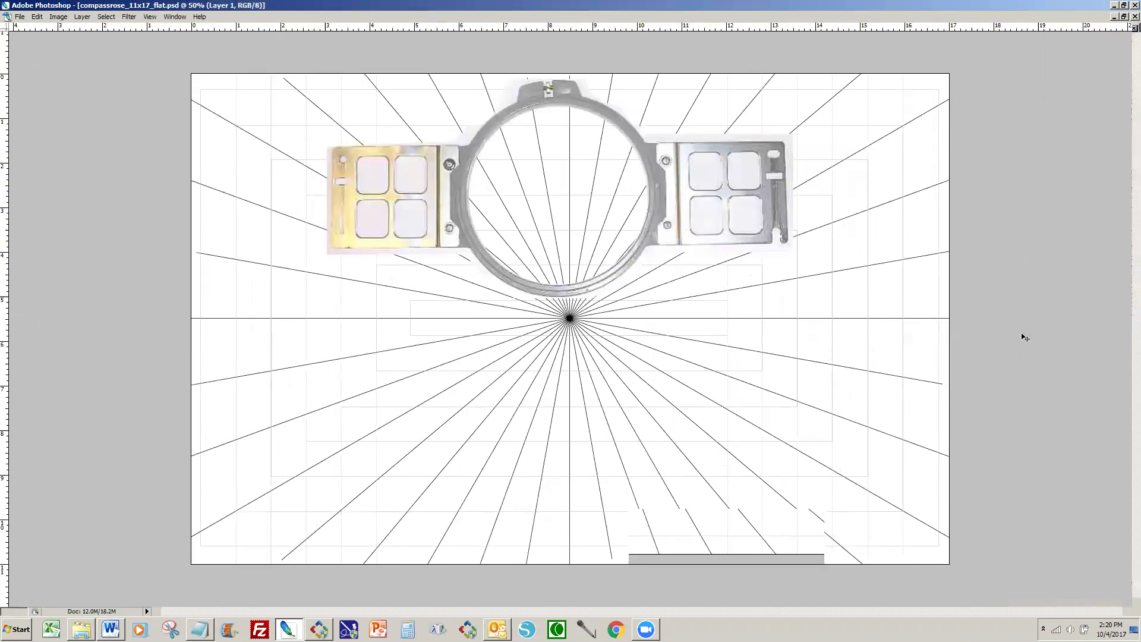
key(ctrl+r)
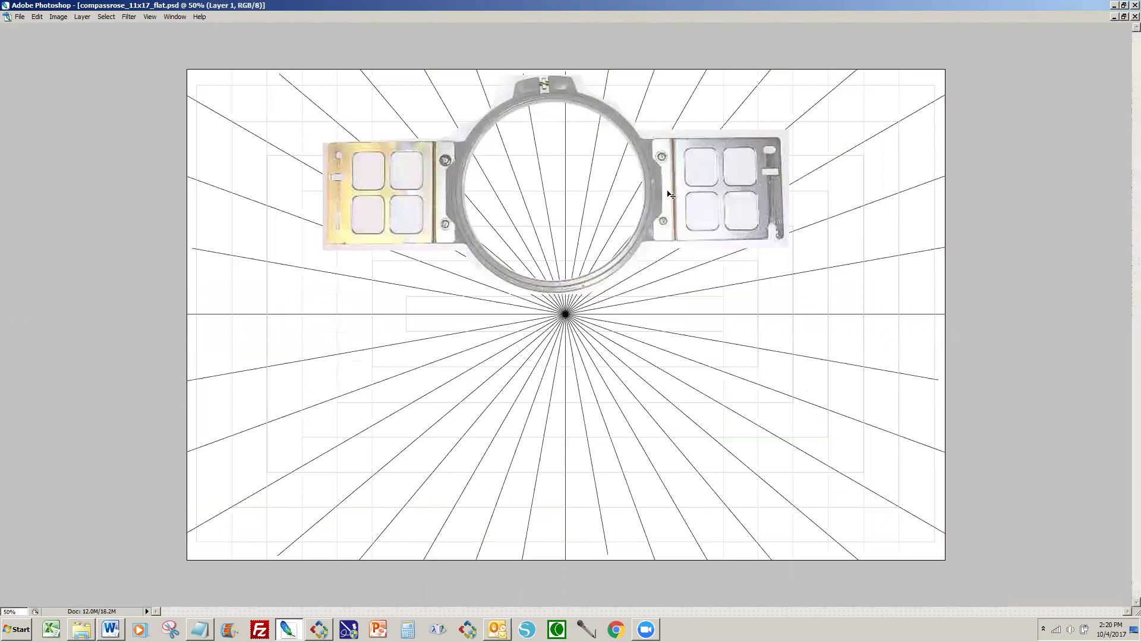
Switch to Stitch & Sew and start the new blank design Canvas2.che
key(alt+Tab)
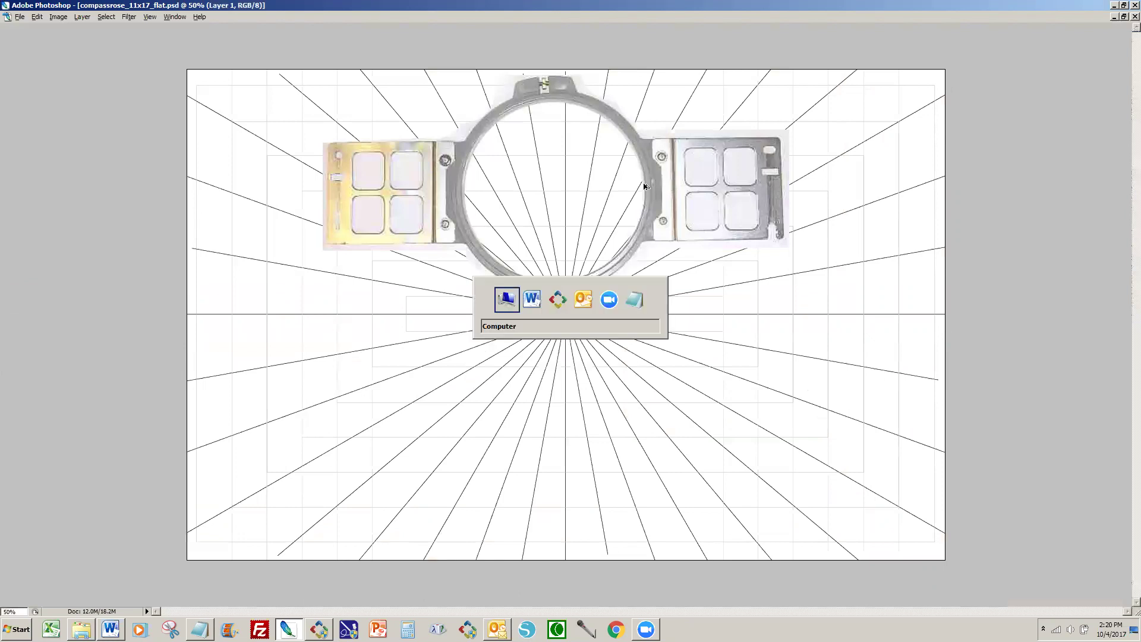
key(Tab)
key(Tab)
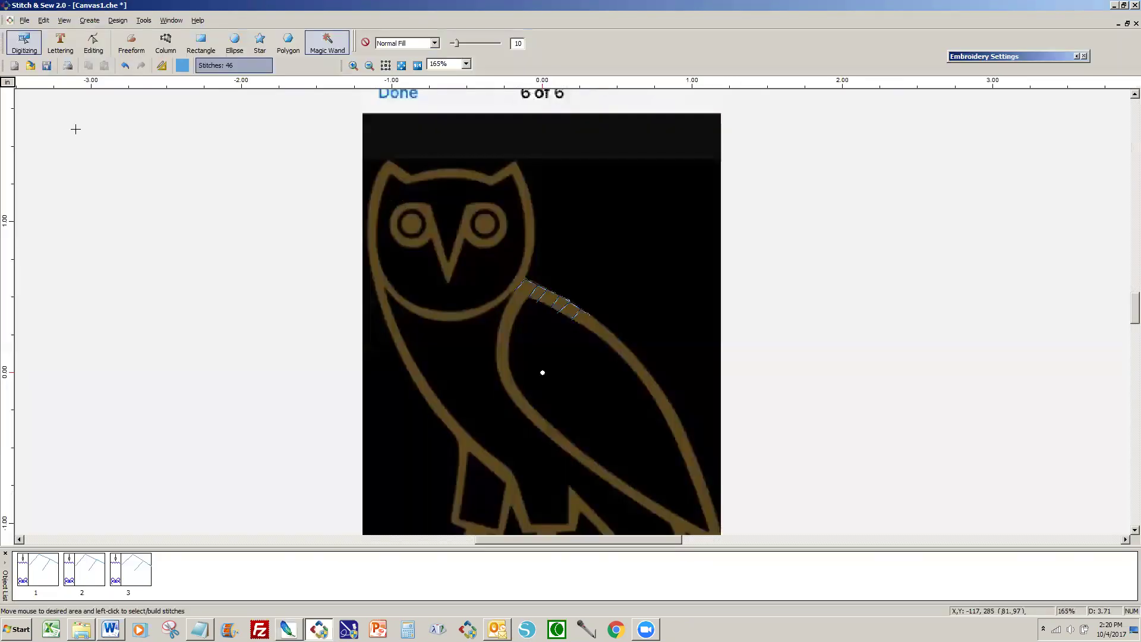
click(25, 20)
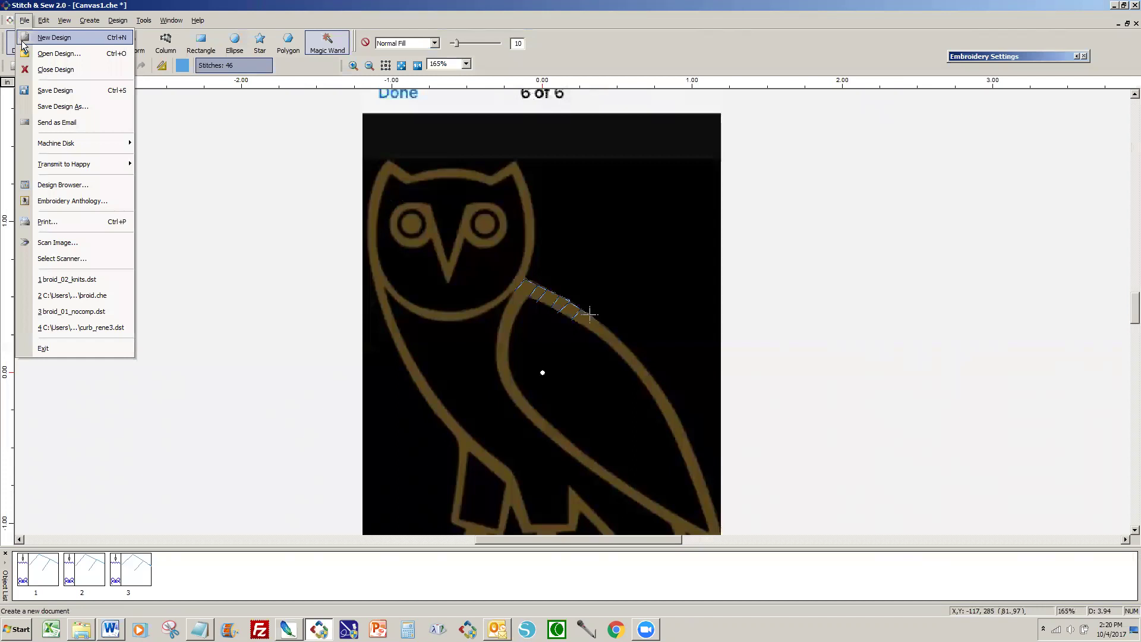
click(54, 38)
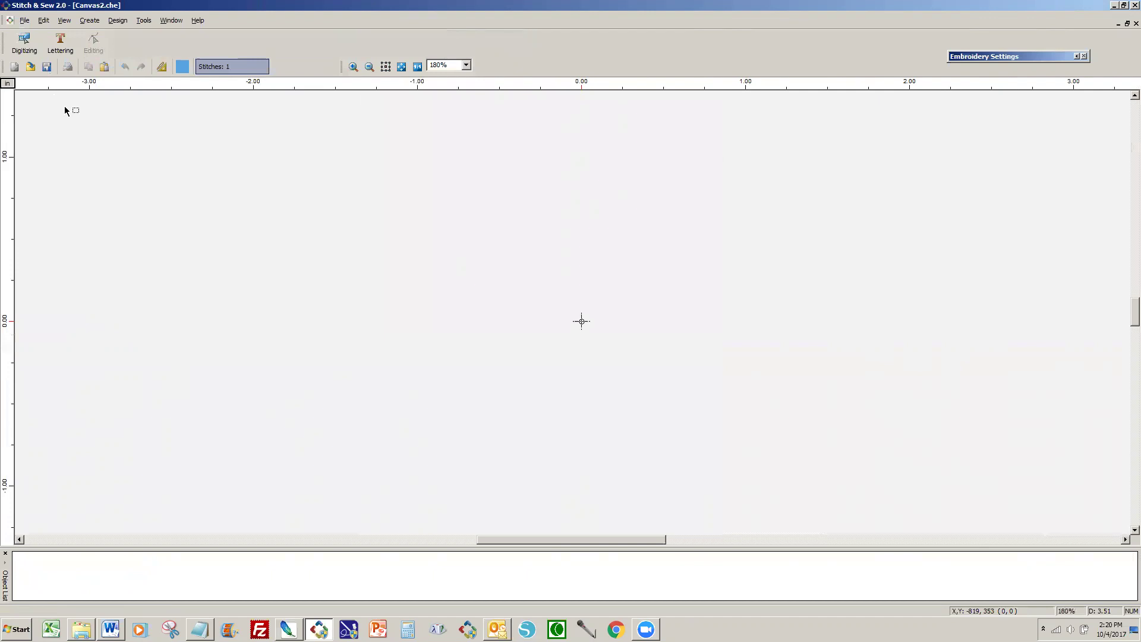
Open Tools > Select Hoop and scroll the Read/create HOOP frames list
click(145, 19)
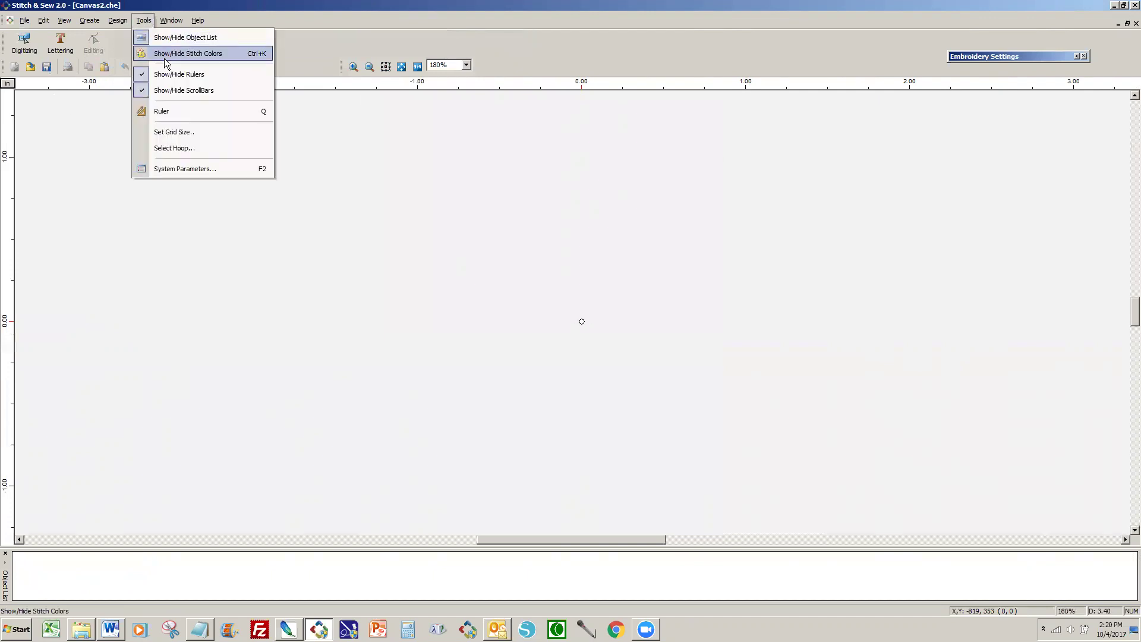
click(186, 146)
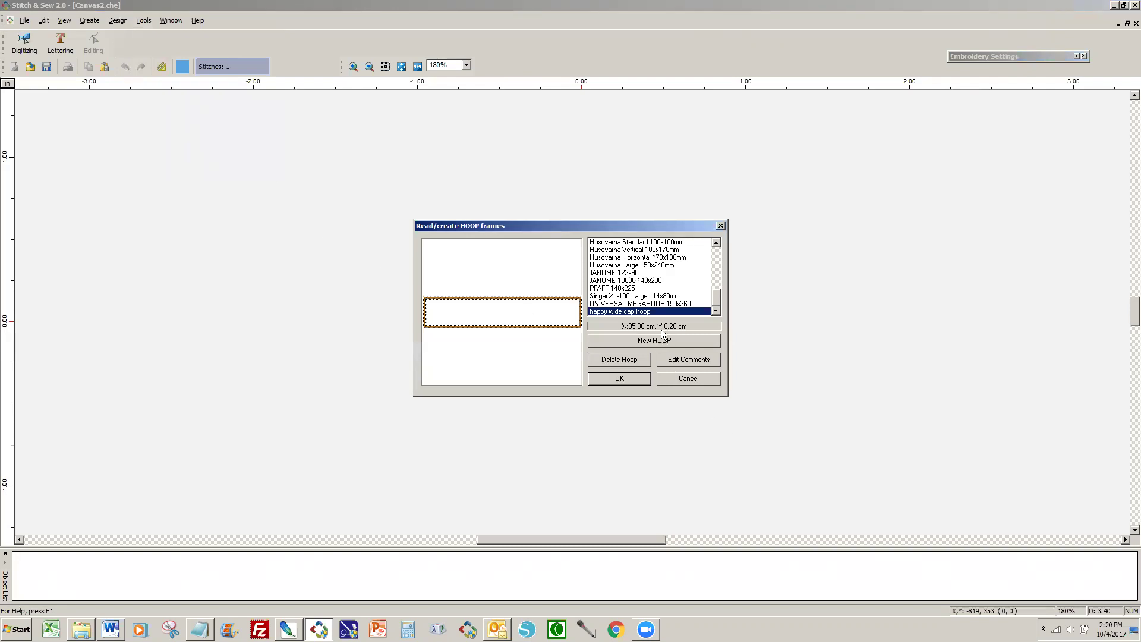
mouse_move(718, 297)
mouse_down()
mouse_move(709, 247)
mouse_move(714, 297)
mouse_up()
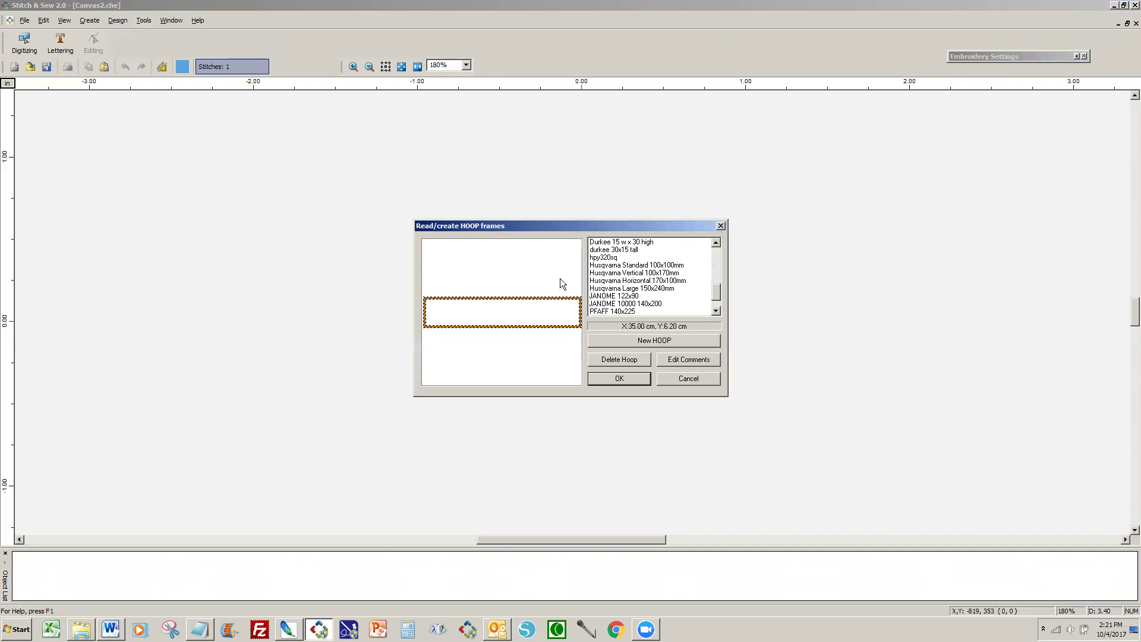
Browse the .HOP files in C:\Compucon\Stitch_Sew2\Hoops, then return to Stitch & Sew's hoop list
key(super+e)
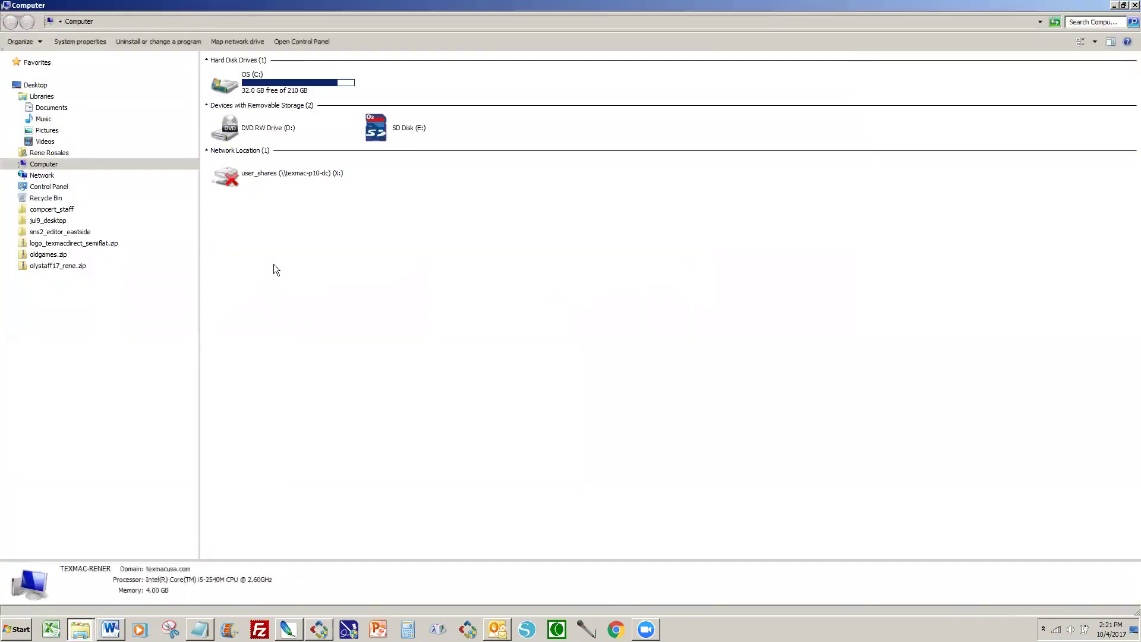
double_click(370, 6)
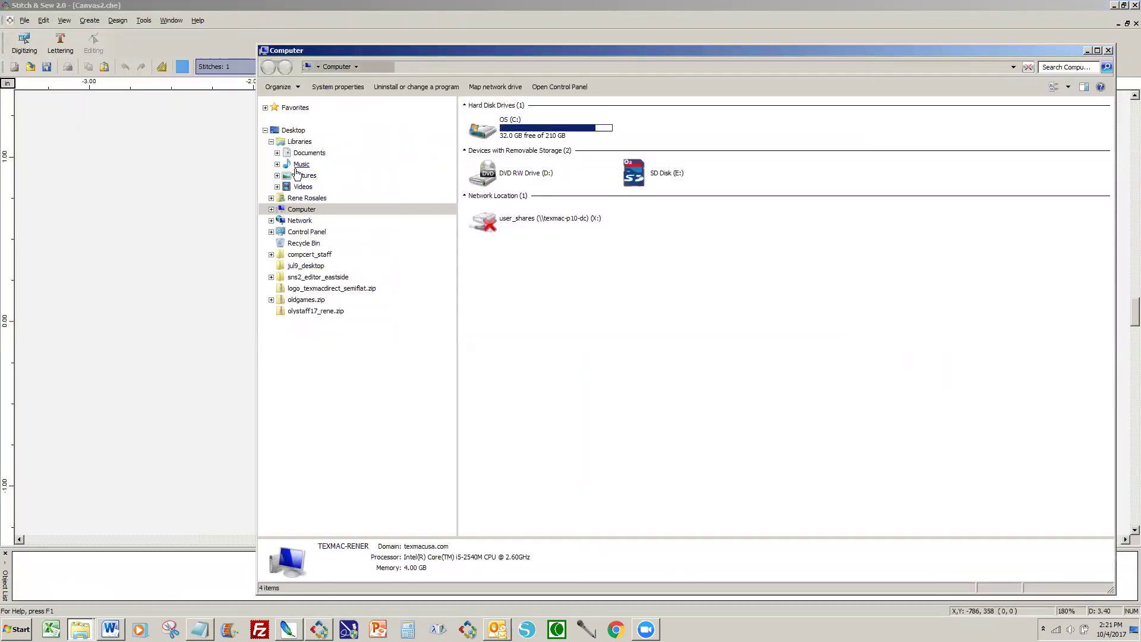
click(302, 209)
click(307, 221)
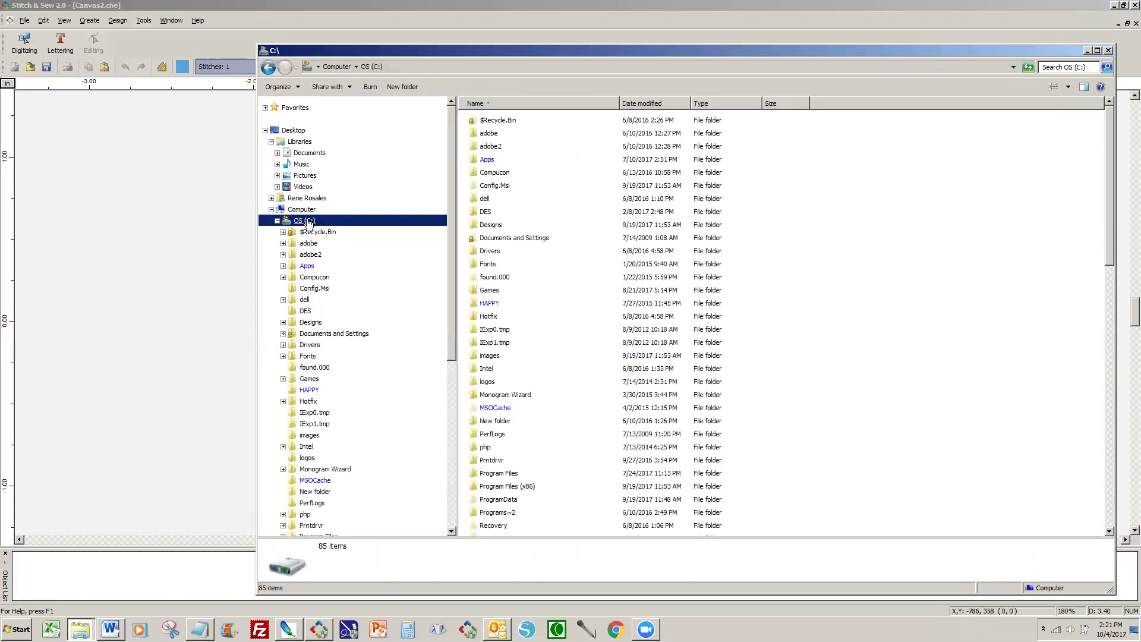
double_click(486, 173)
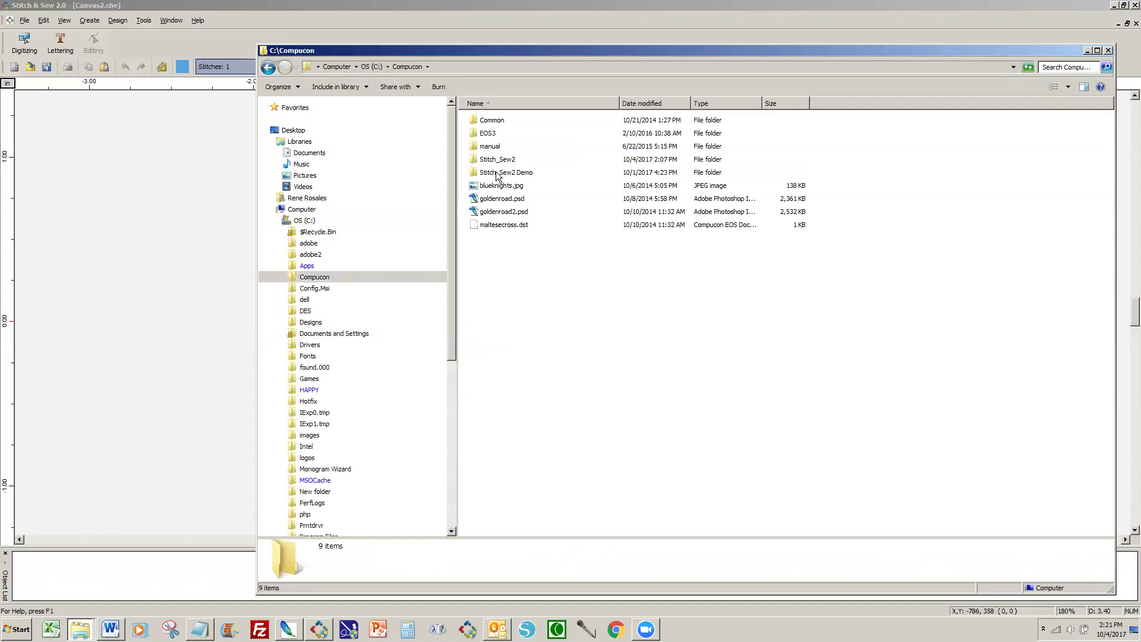
double_click(495, 161)
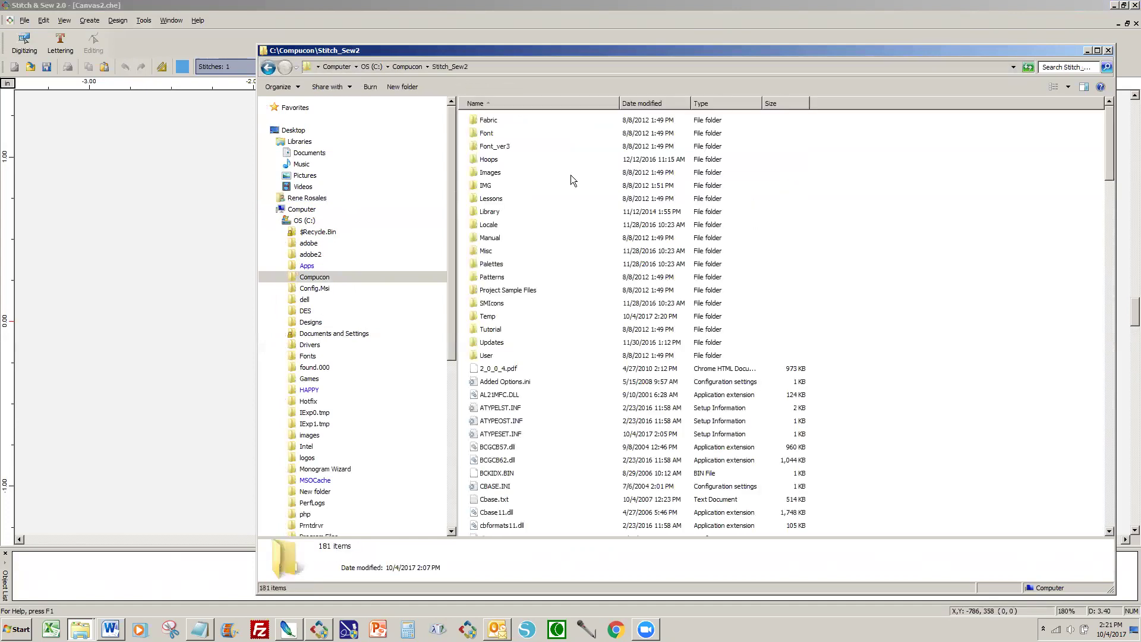
double_click(475, 160)
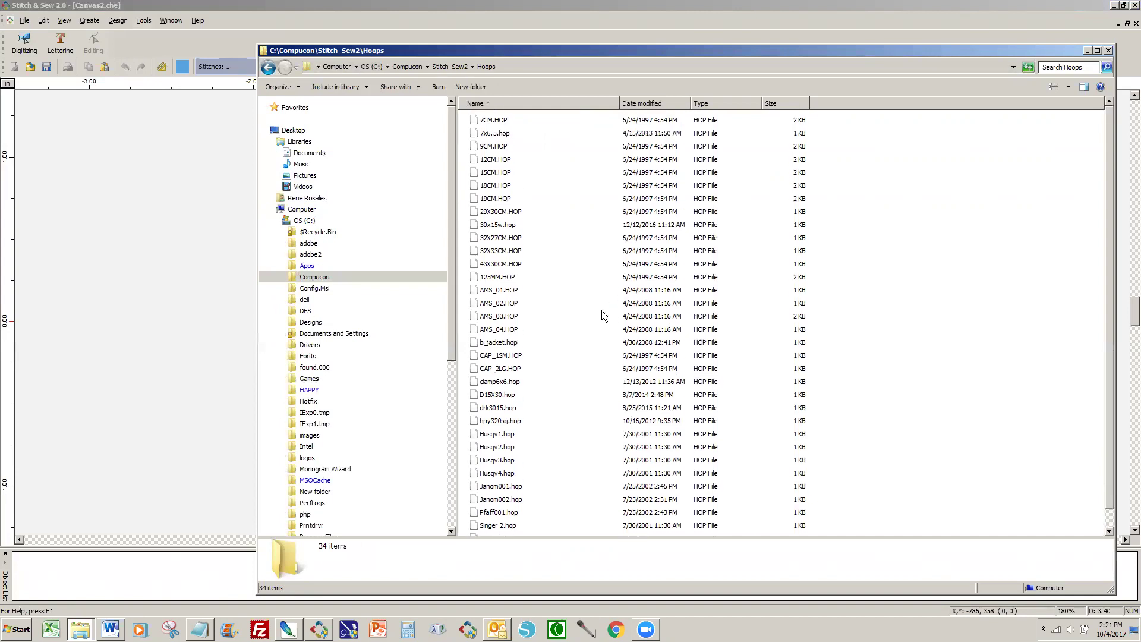
scroll(602, 315, down, 1)
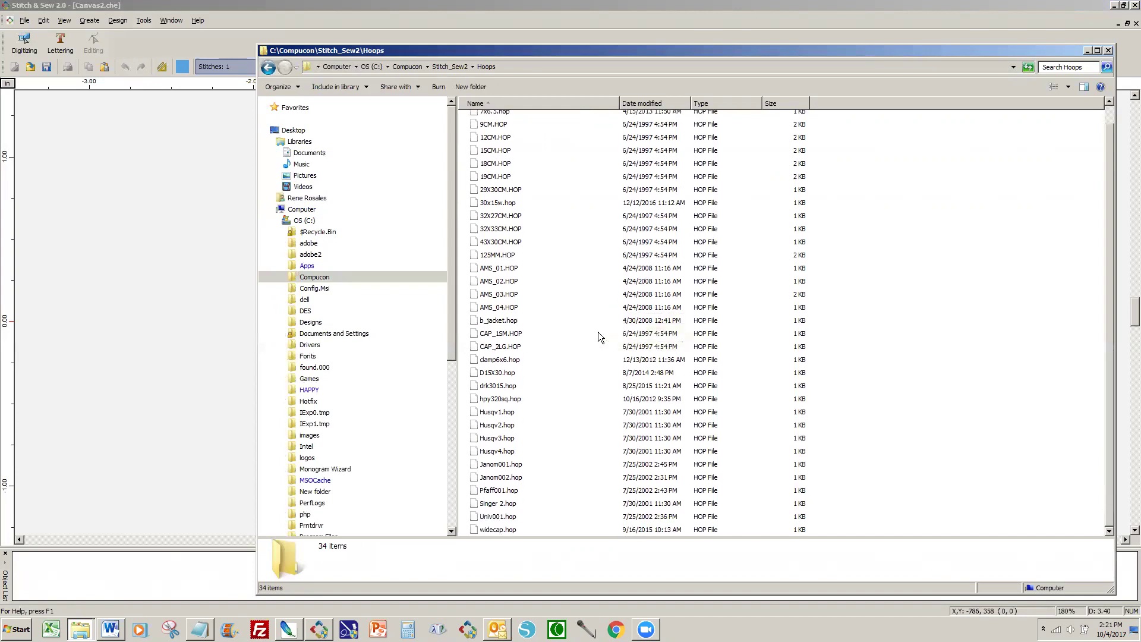
click(223, 268)
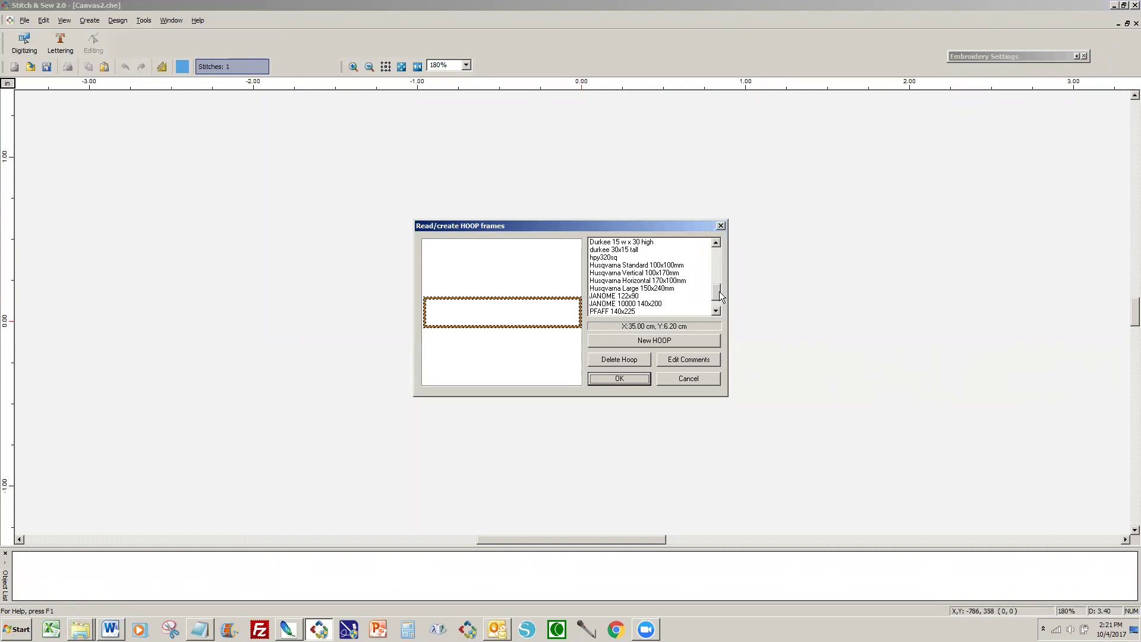
Cancel the hoop list and quit Stitch & Sew without saving Canvas1.che
drag(719, 293, 707, 251)
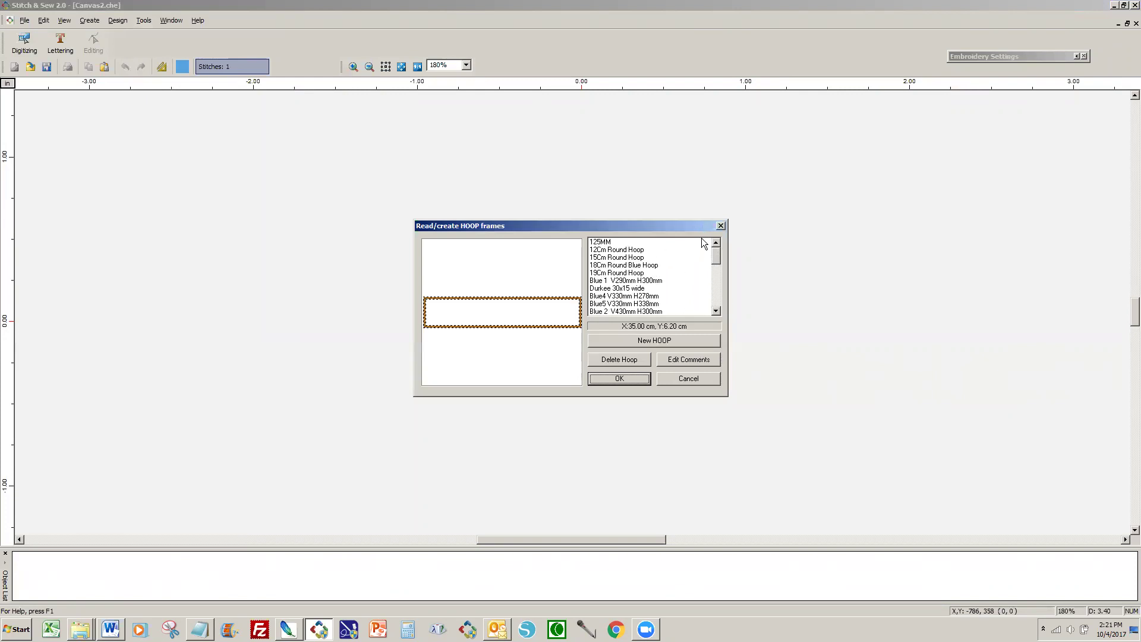
drag(701, 239, 709, 296)
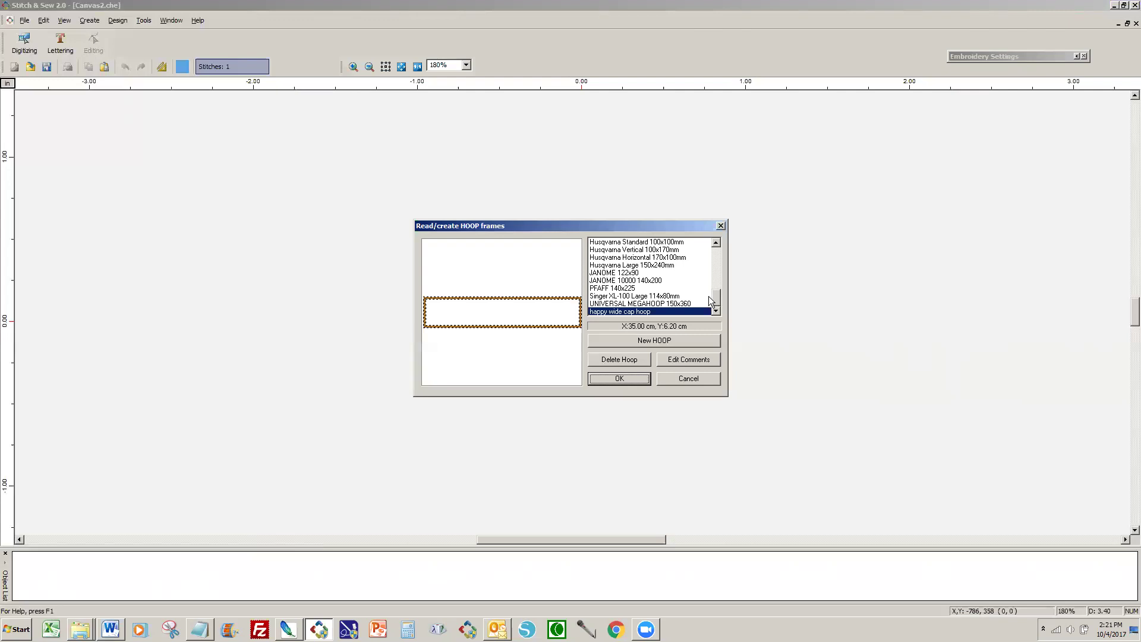
click(692, 375)
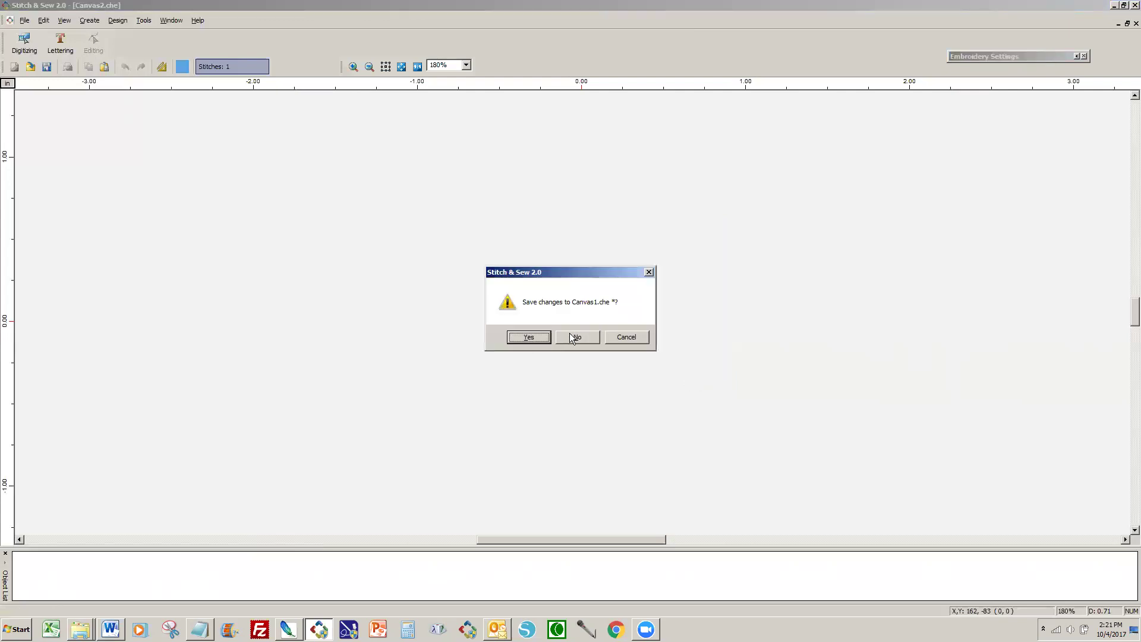
click(570, 333)
click(554, 191)
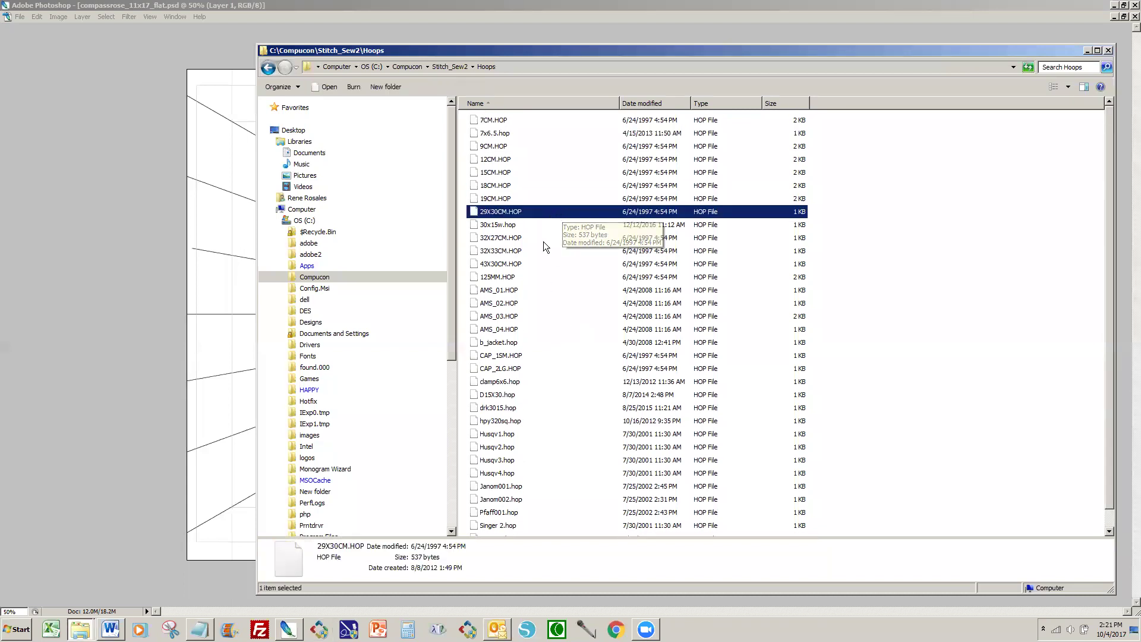
Delete the Janom001.hop and Janom002.hop hoop files to the Recycle Bin
scroll(535, 301, down, 1)
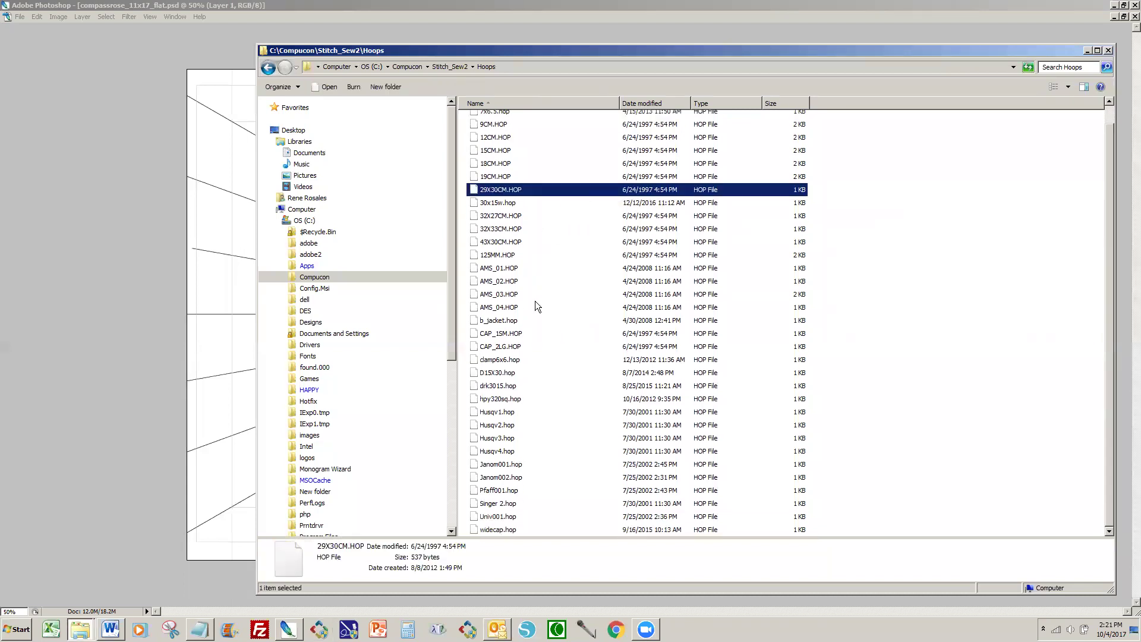
click(491, 466)
shift+click(483, 478)
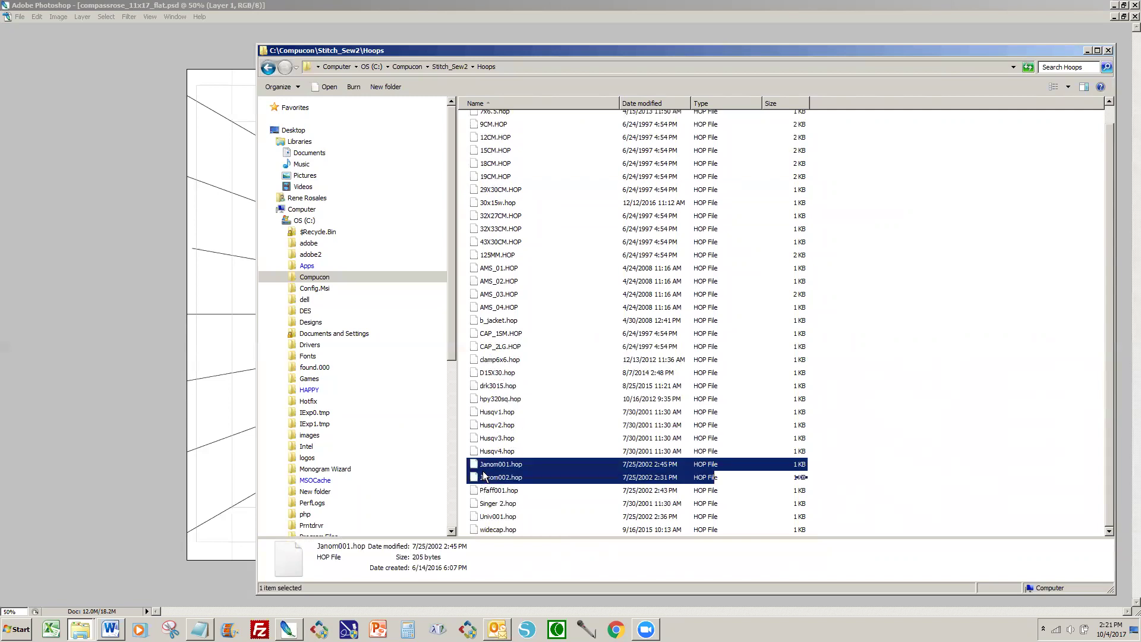
key(Delete)
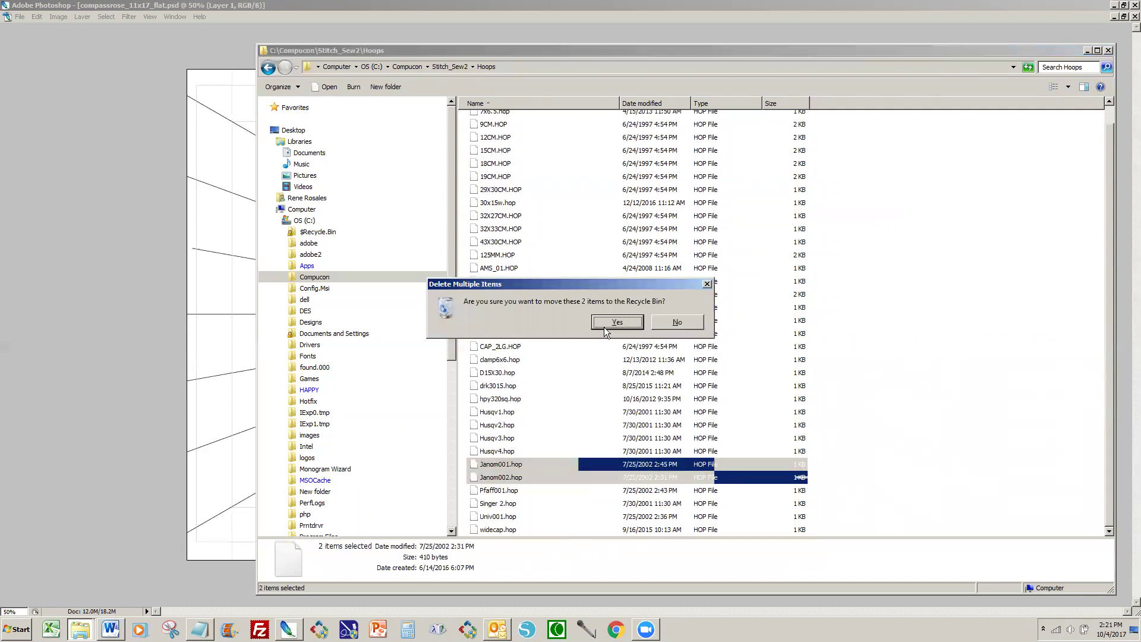
click(606, 322)
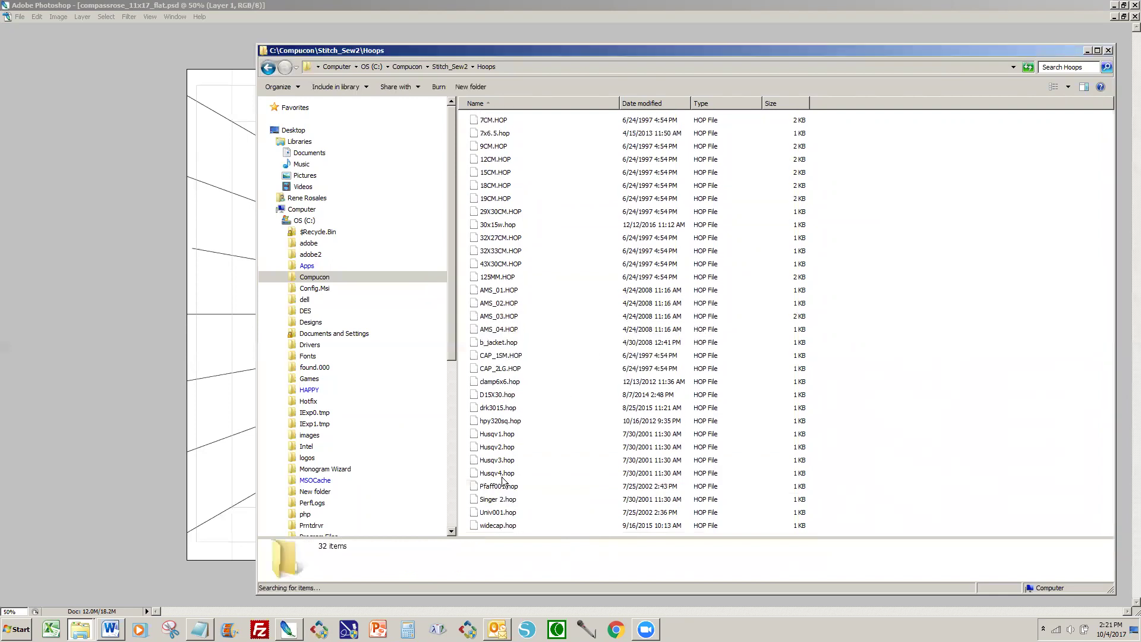
Delete the five hoop files from Husqv1 through Pfaff001
click(495, 487)
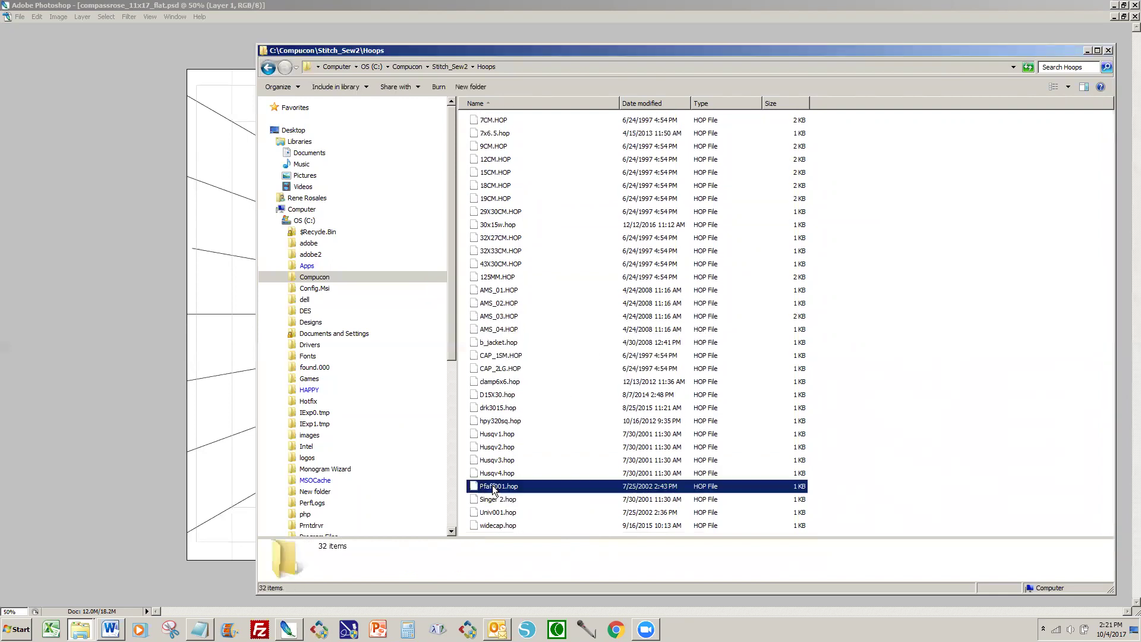
shift+click(489, 437)
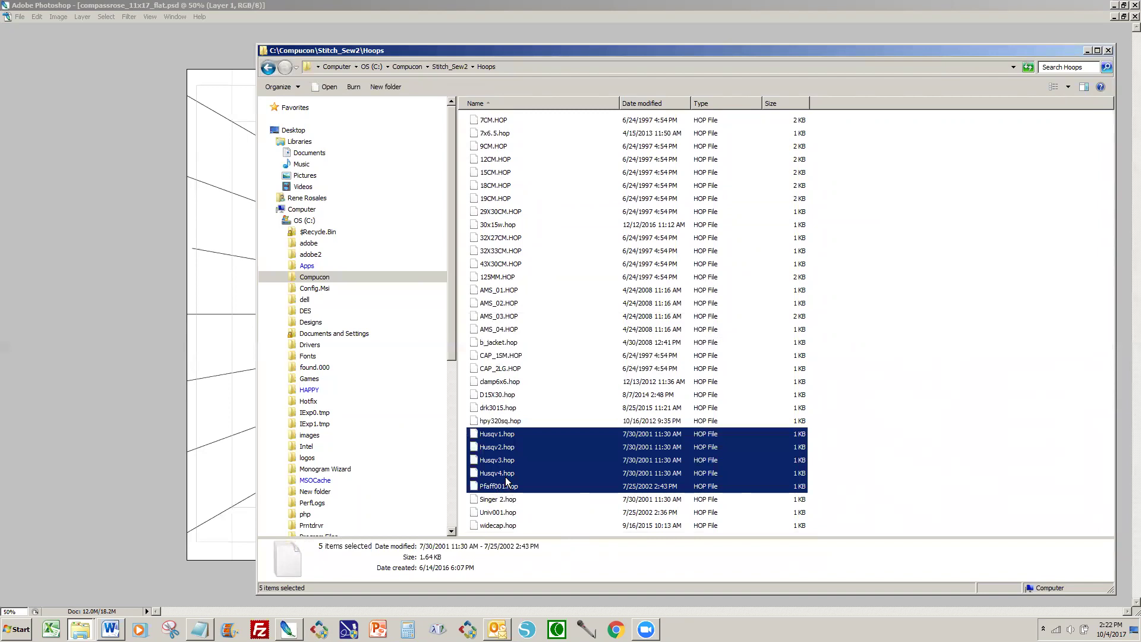
key(Delete)
key(Return)
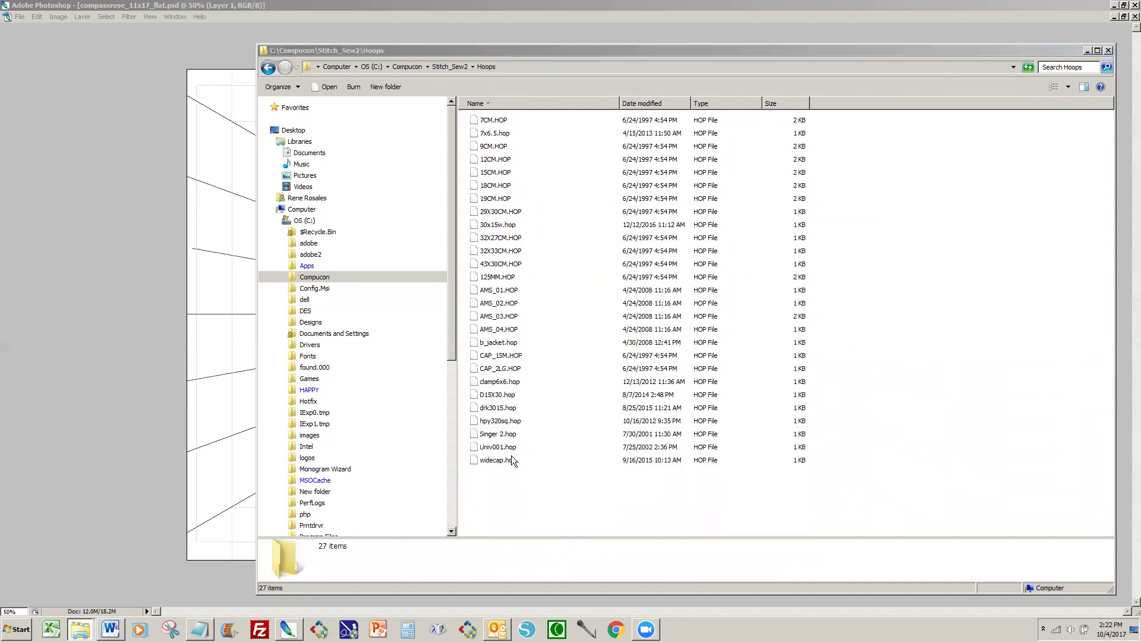
Delete 19CM.HOP and Singer 2.hop, leaving 25 hoop files
click(492, 199)
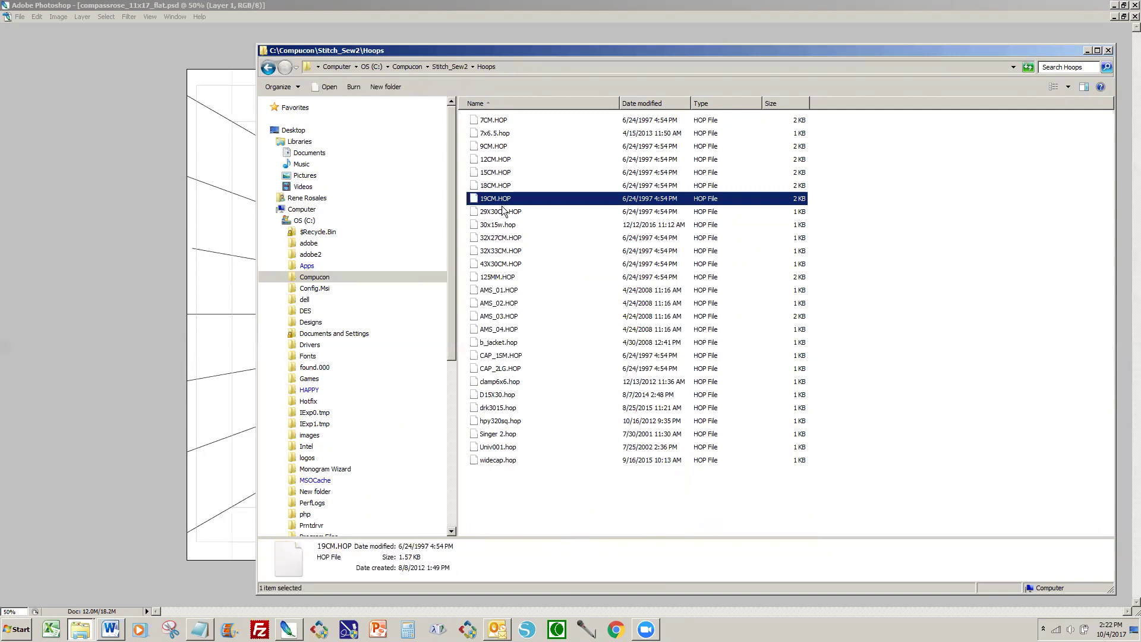
key(Delete)
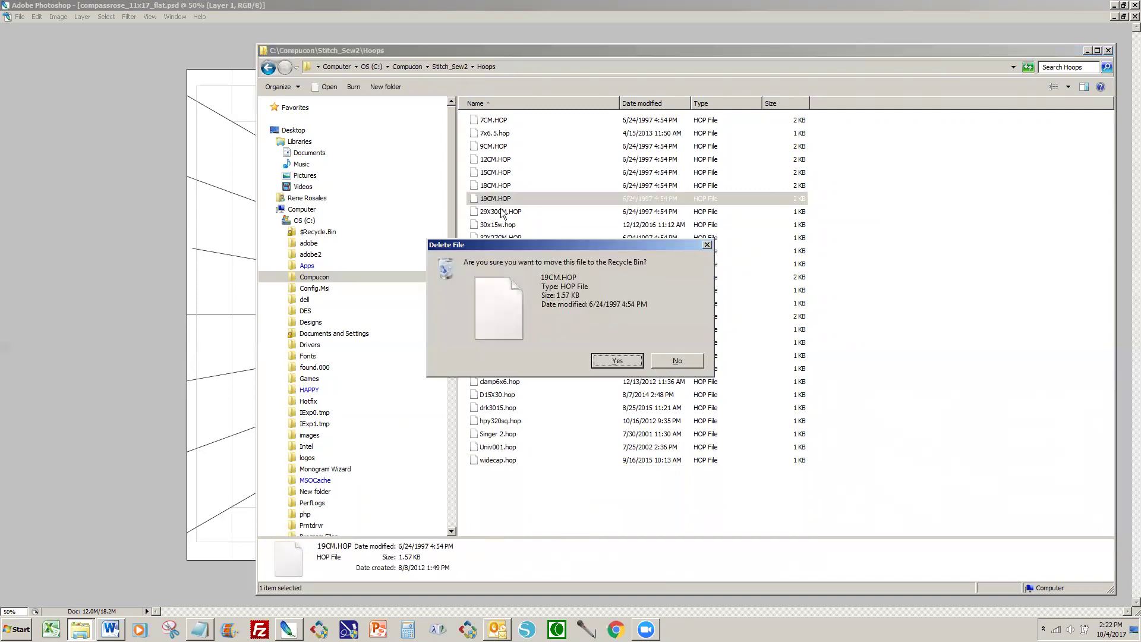
click(614, 361)
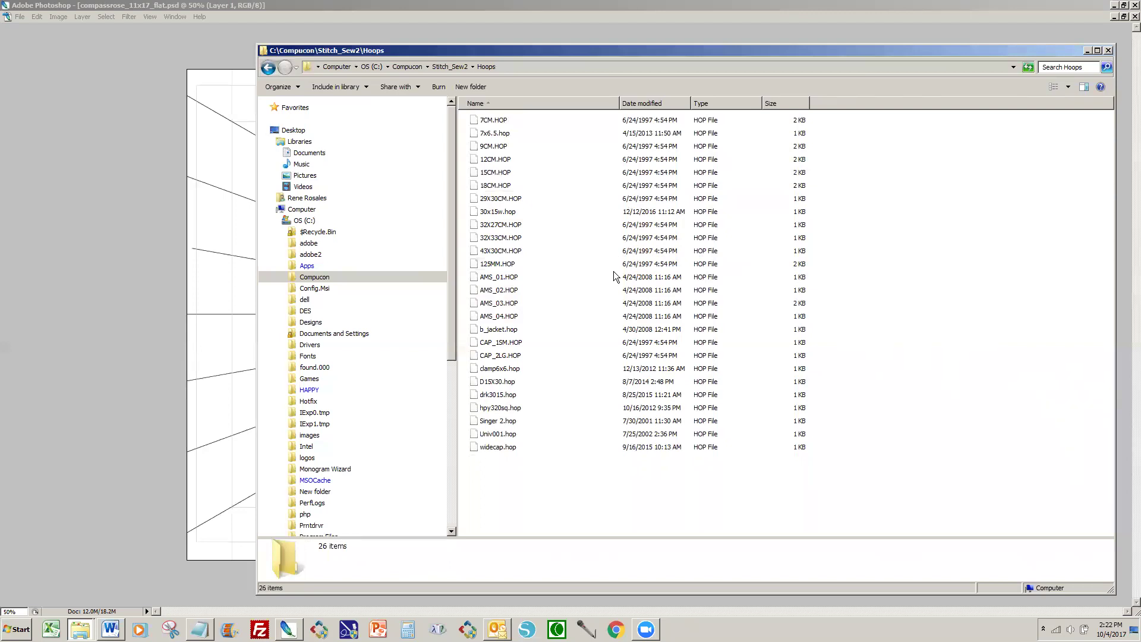
click(499, 423)
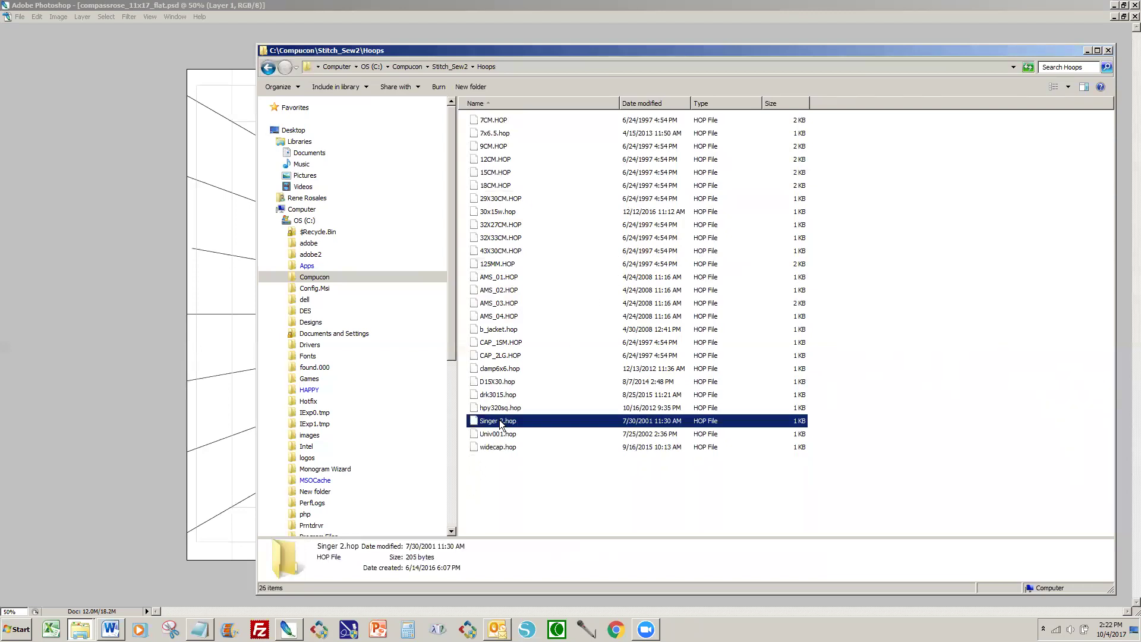
key(Delete)
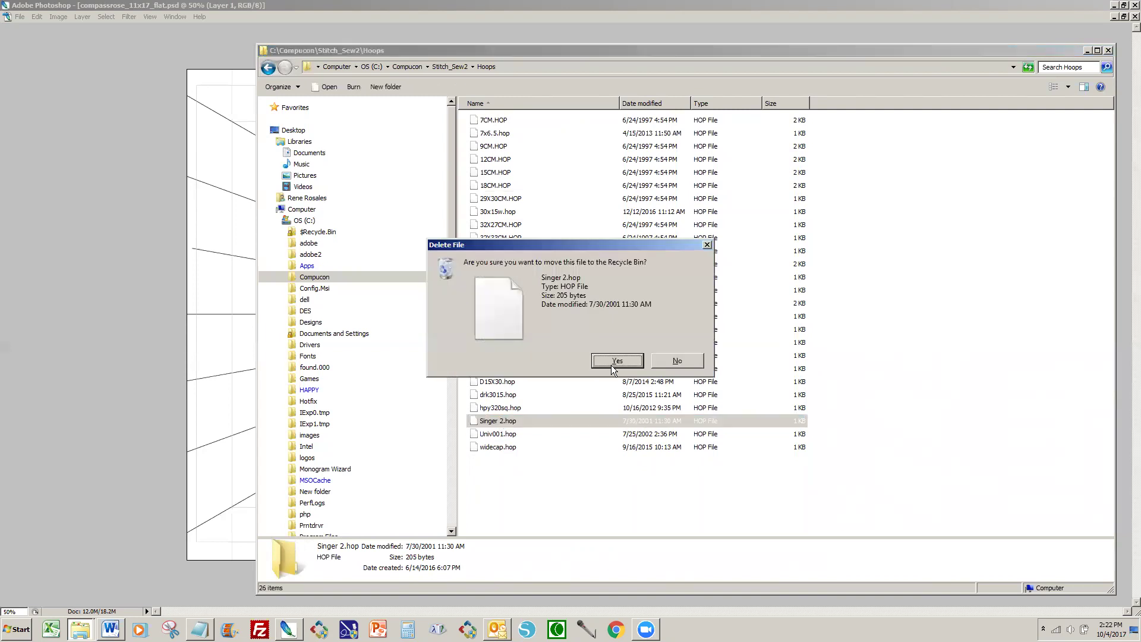
click(614, 361)
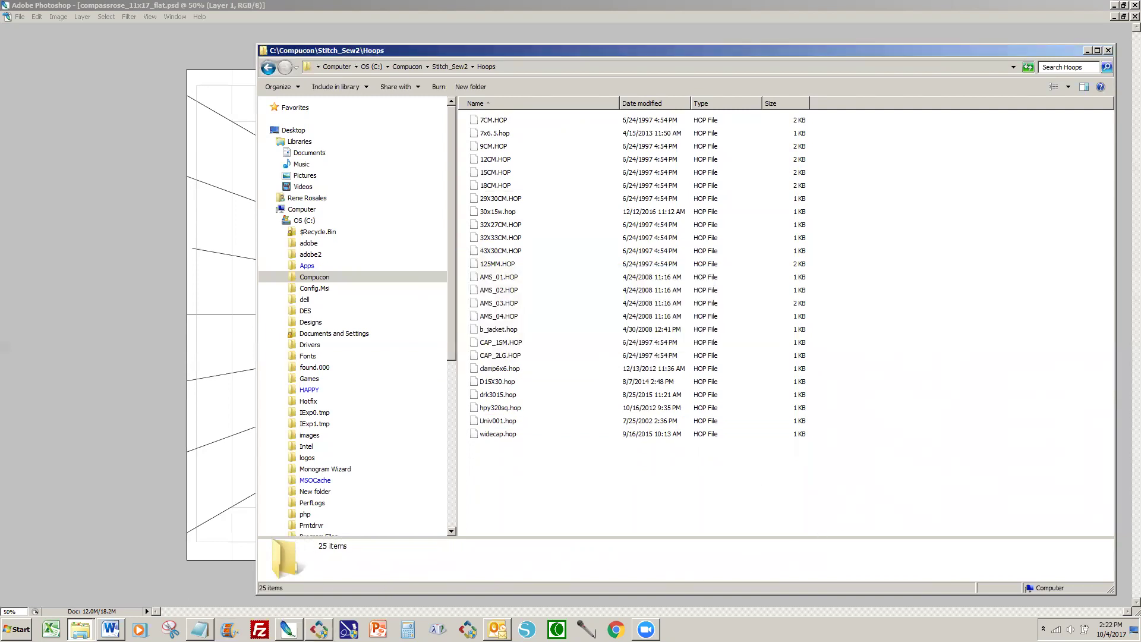
click(319, 628)
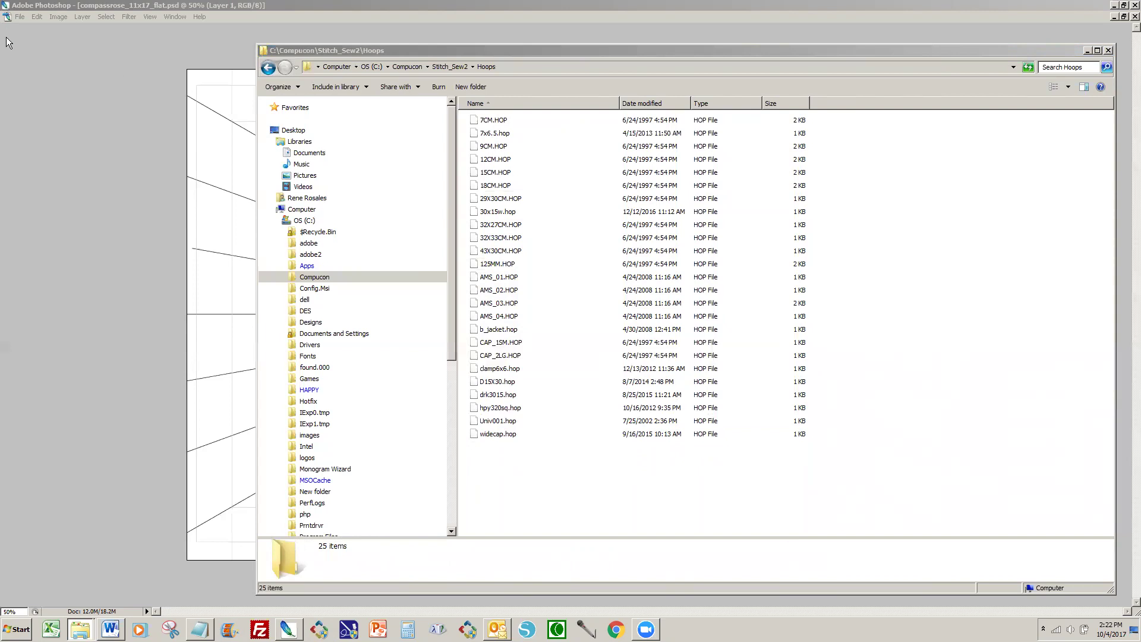
In Photoshop, move the hoop photo so its ring centres on the compass-rose hub
key(alt+Tab)
key(alt+Tab)
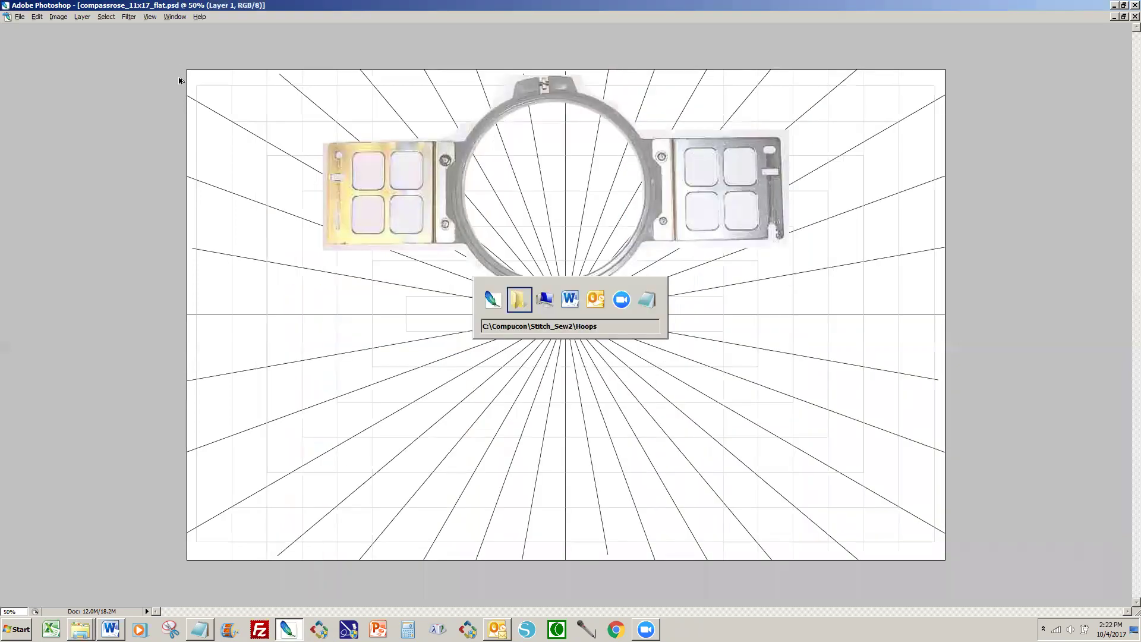
key(alt+Tab)
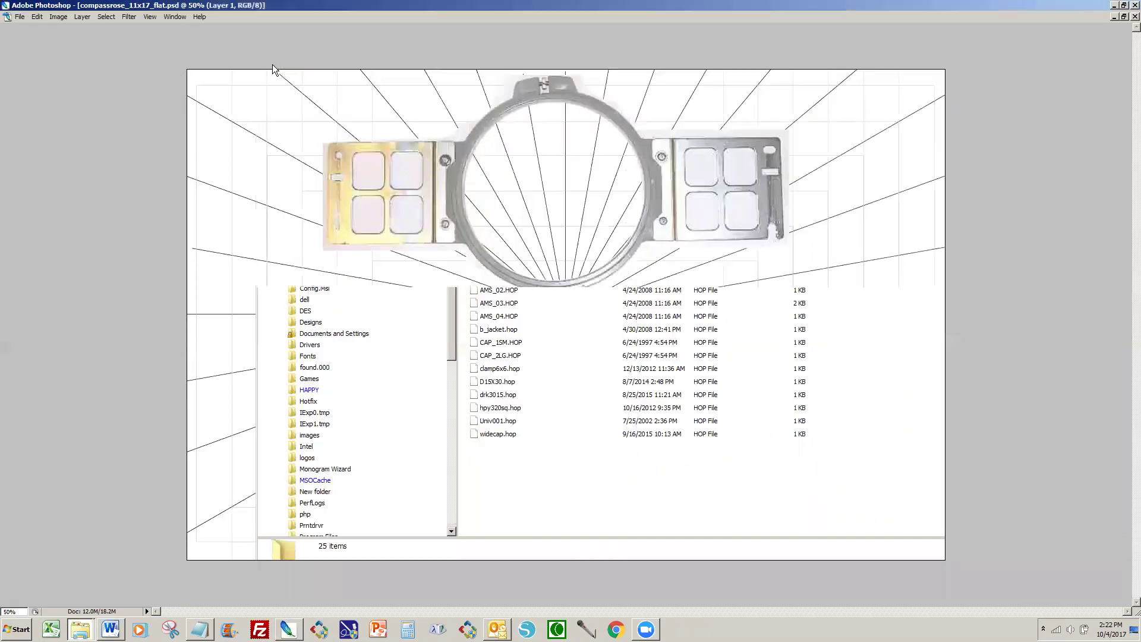
key(alt+Tab)
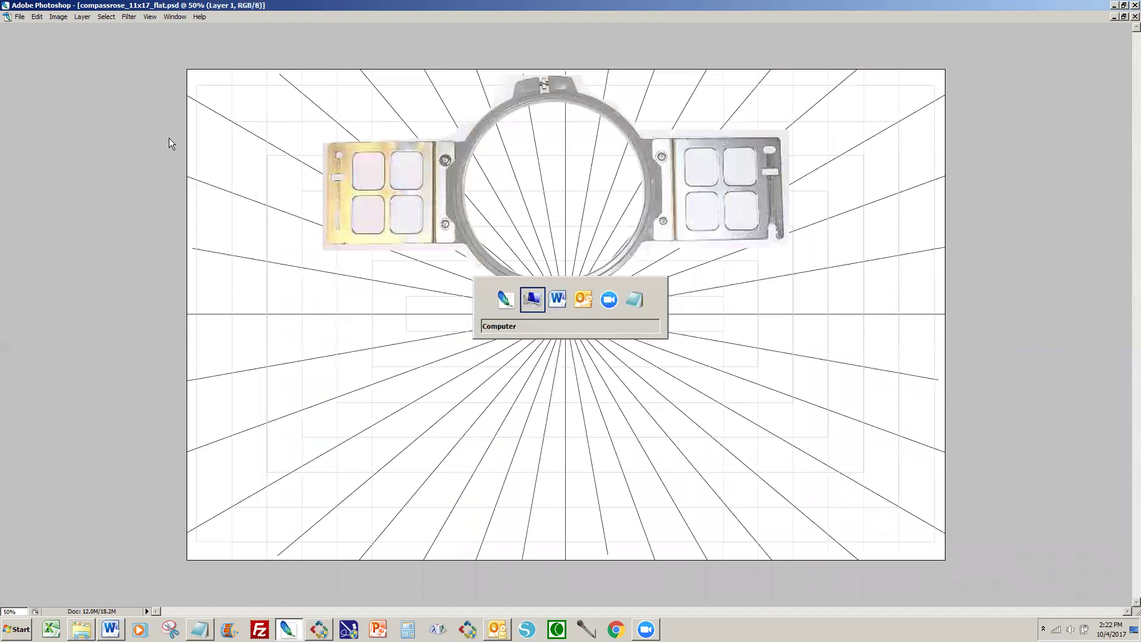
key(alt+Tab)
key(alt+Tab)
key(alt+Tab)
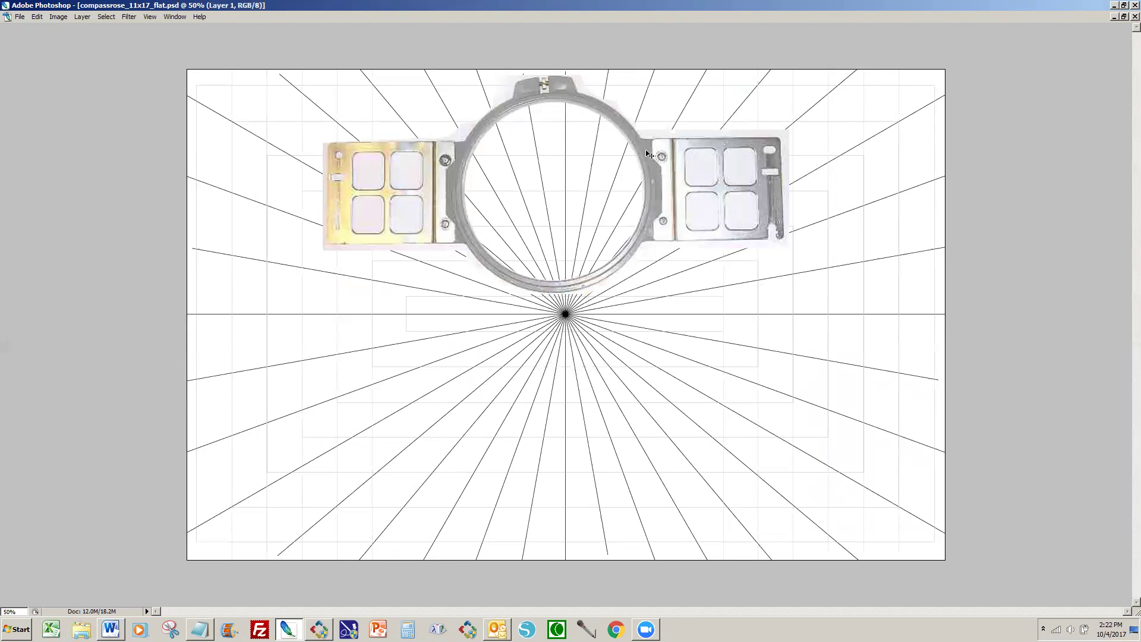
drag(649, 154, 661, 275)
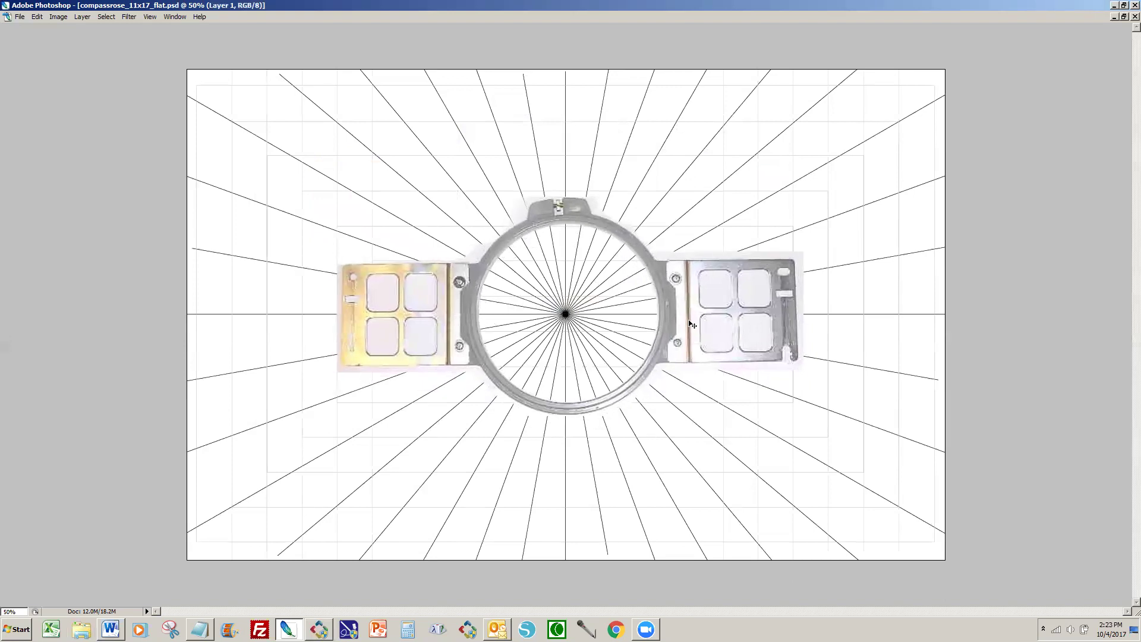
drag(662, 325, 660, 326)
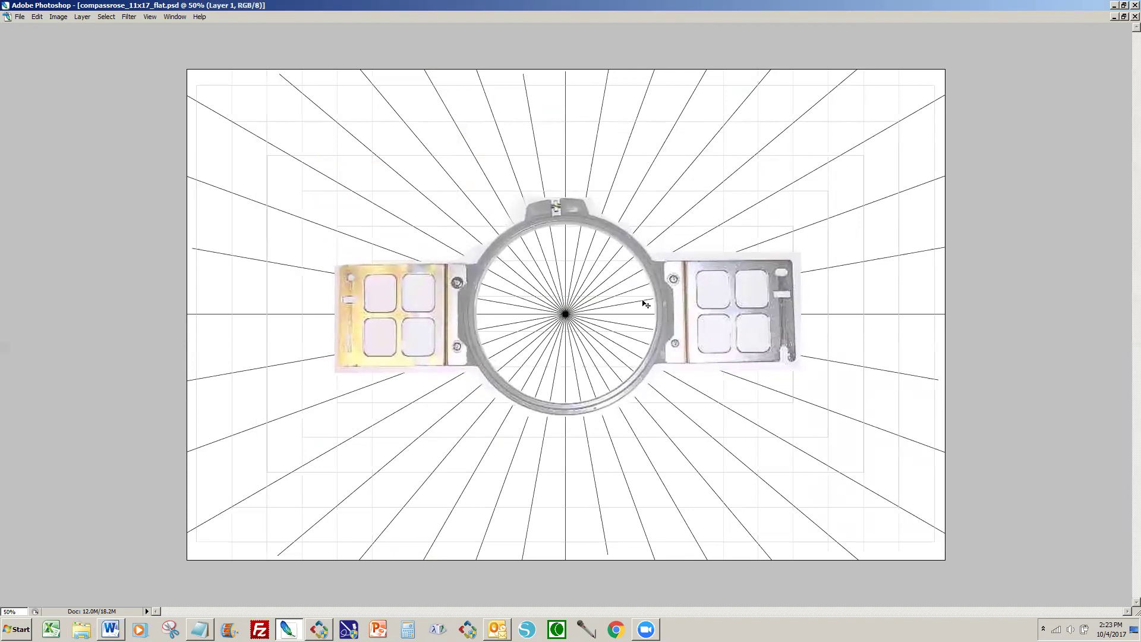
key(Tab)
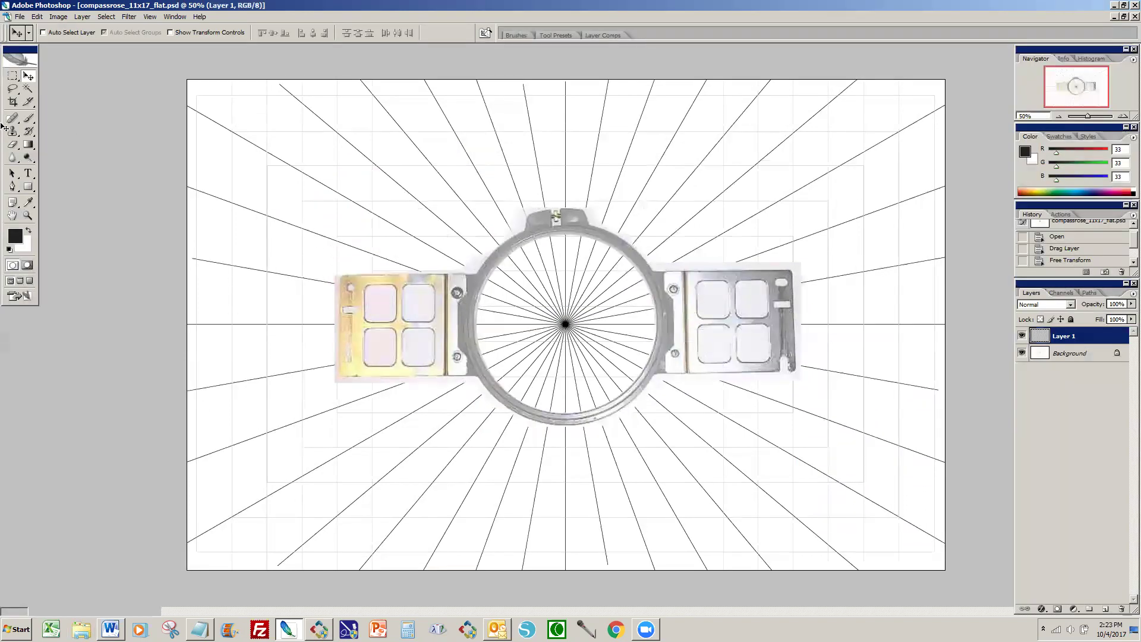
Draw two red ff0000, 6 px lines from the rose centre to the hoop's right inner edge
click(28, 186)
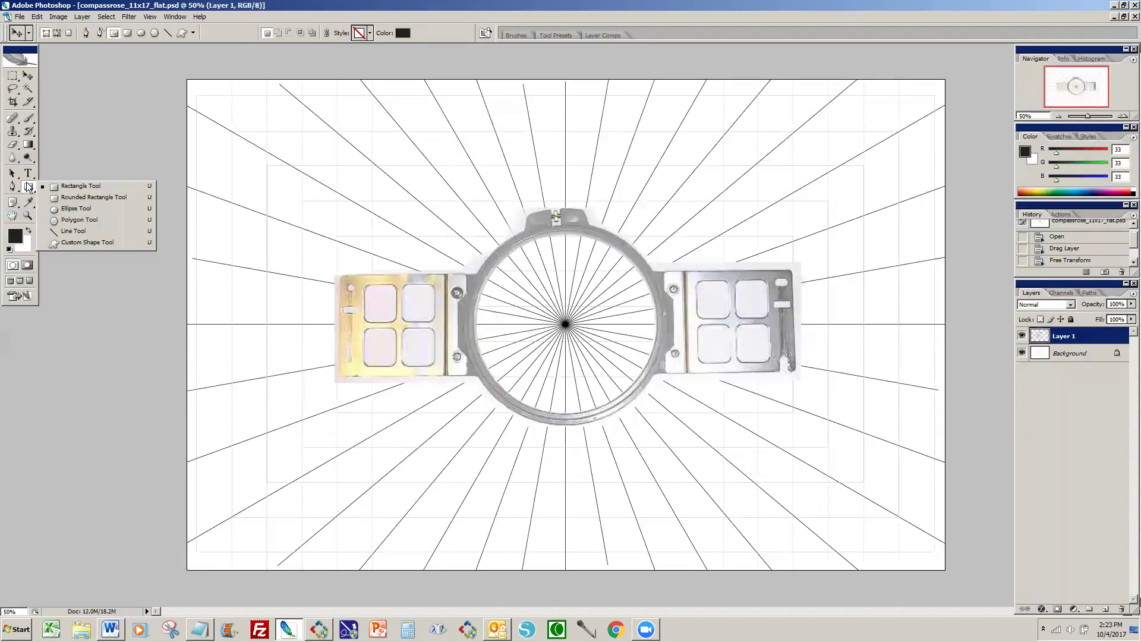
click(52, 231)
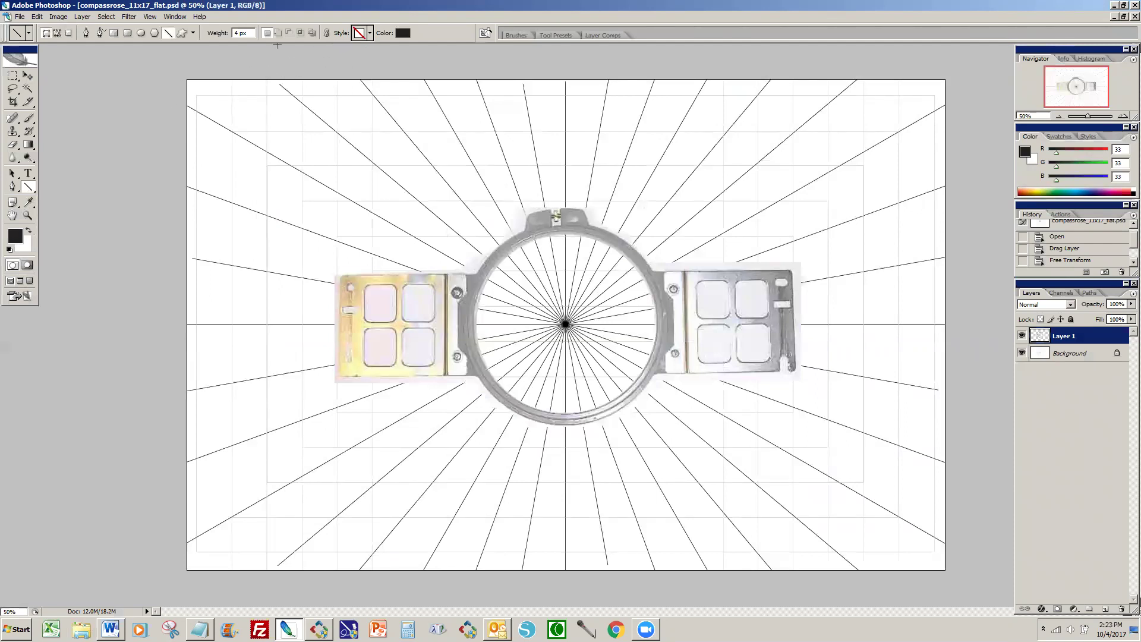
click(403, 33)
drag(475, 143, 512, 120)
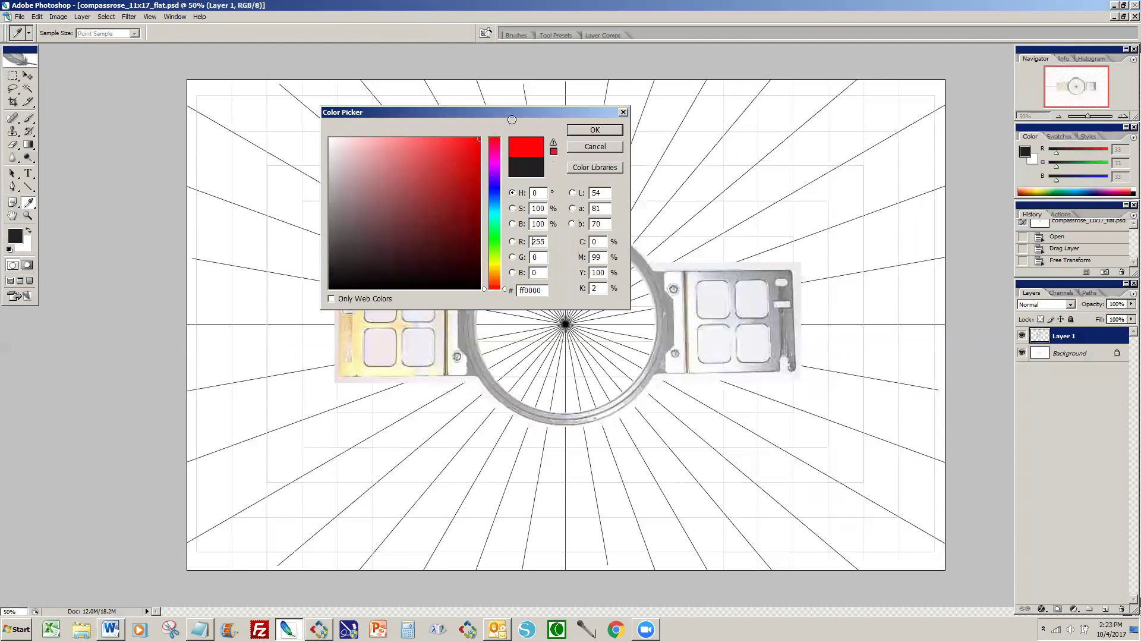
click(595, 129)
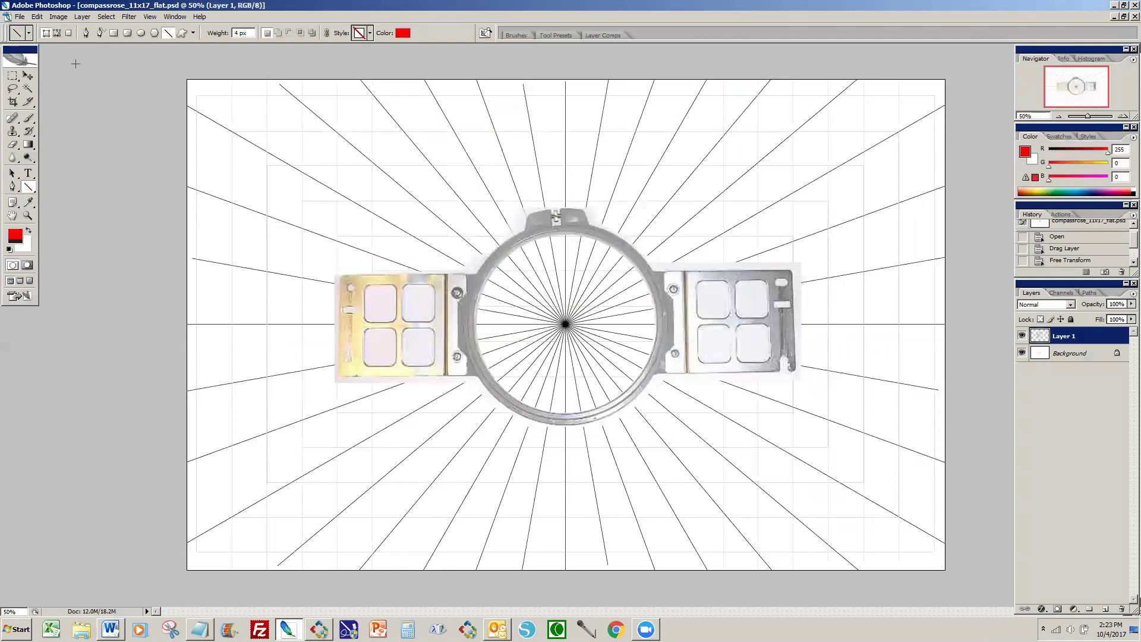
click(249, 32)
text(6)
key(Return)
drag(566, 324, 657, 324)
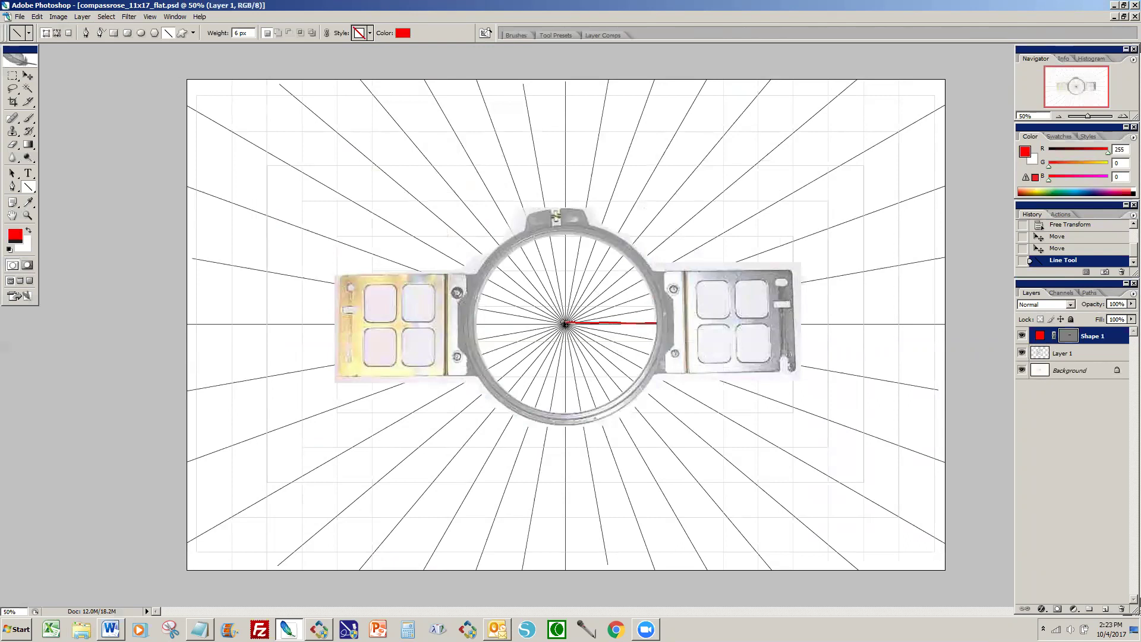
drag(565, 324, 654, 309)
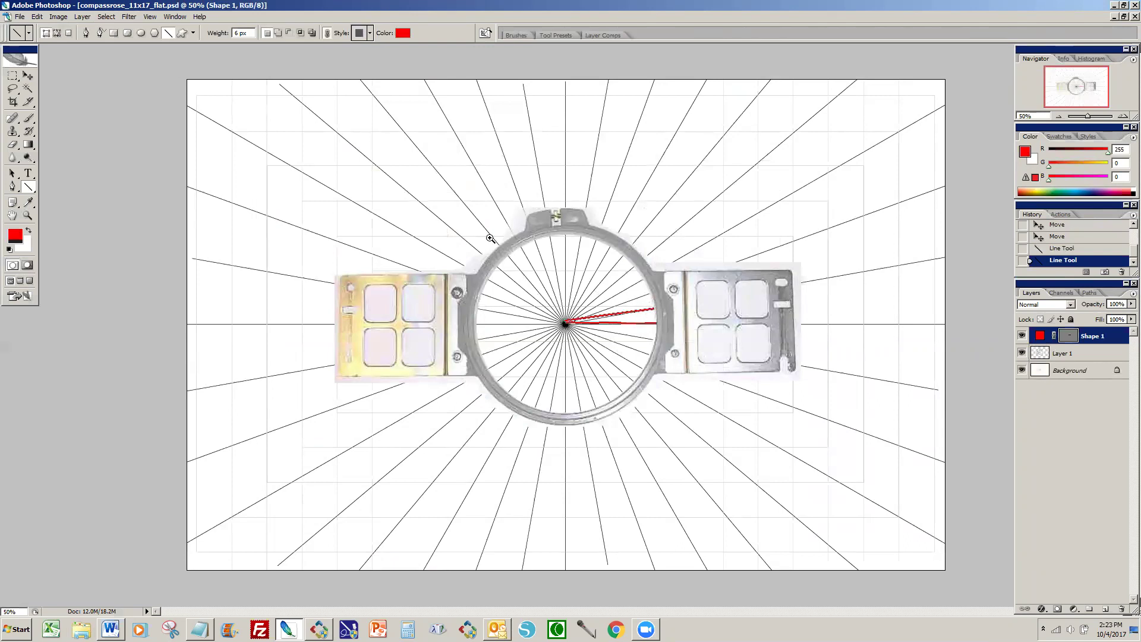
Zoom in on the hoop and revert the history to the centred hoop before the lines
drag(455, 221, 740, 430)
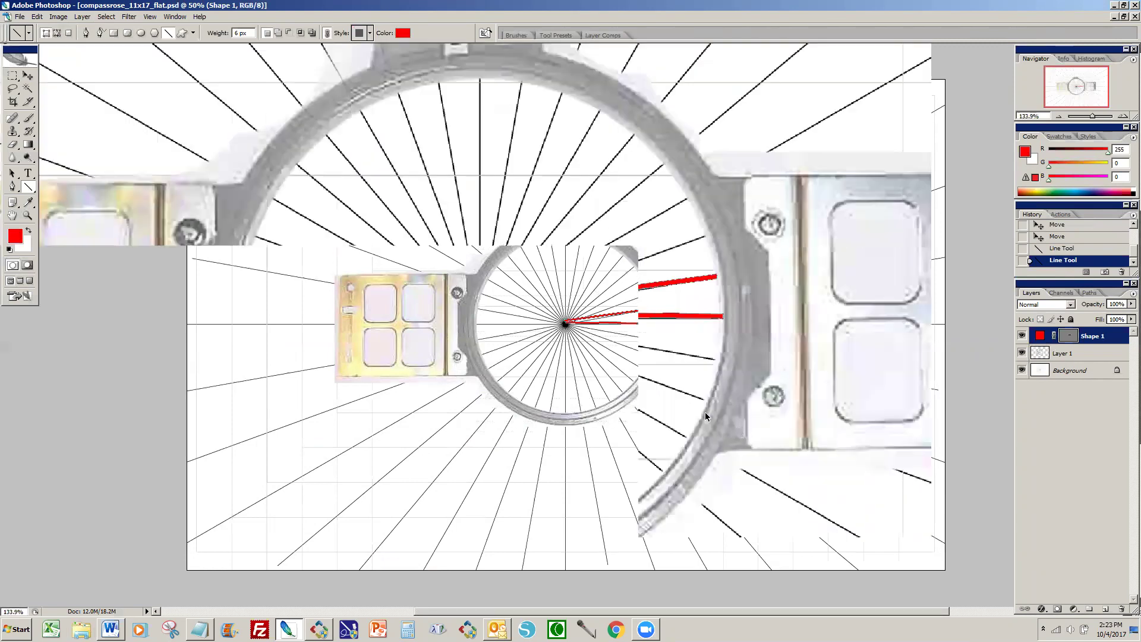
key(ctrl+z)
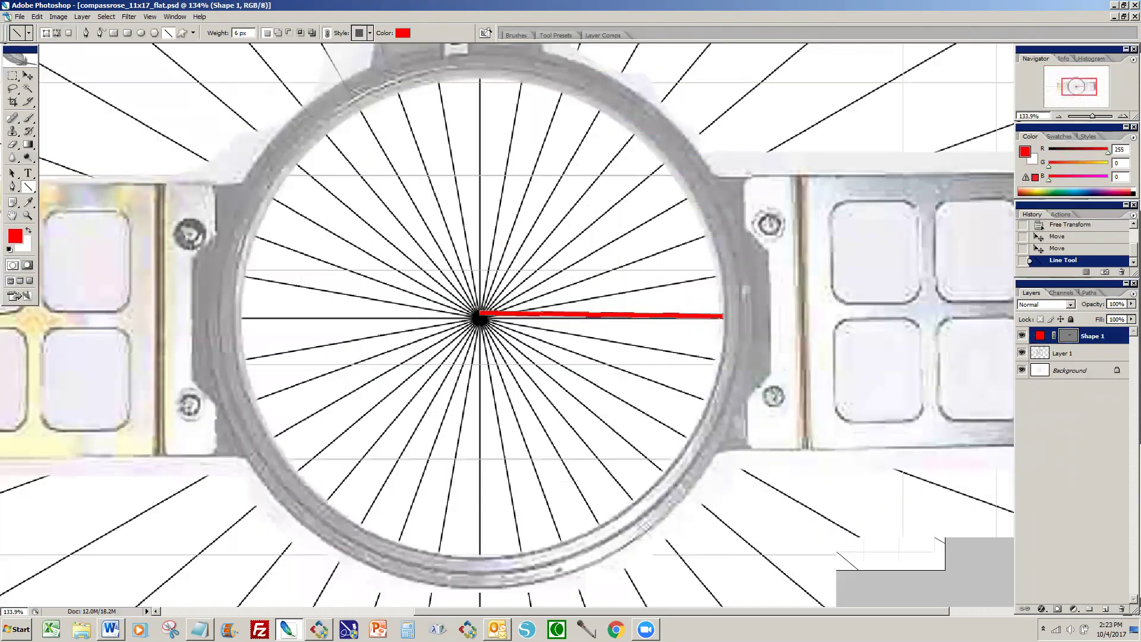
click(1073, 238)
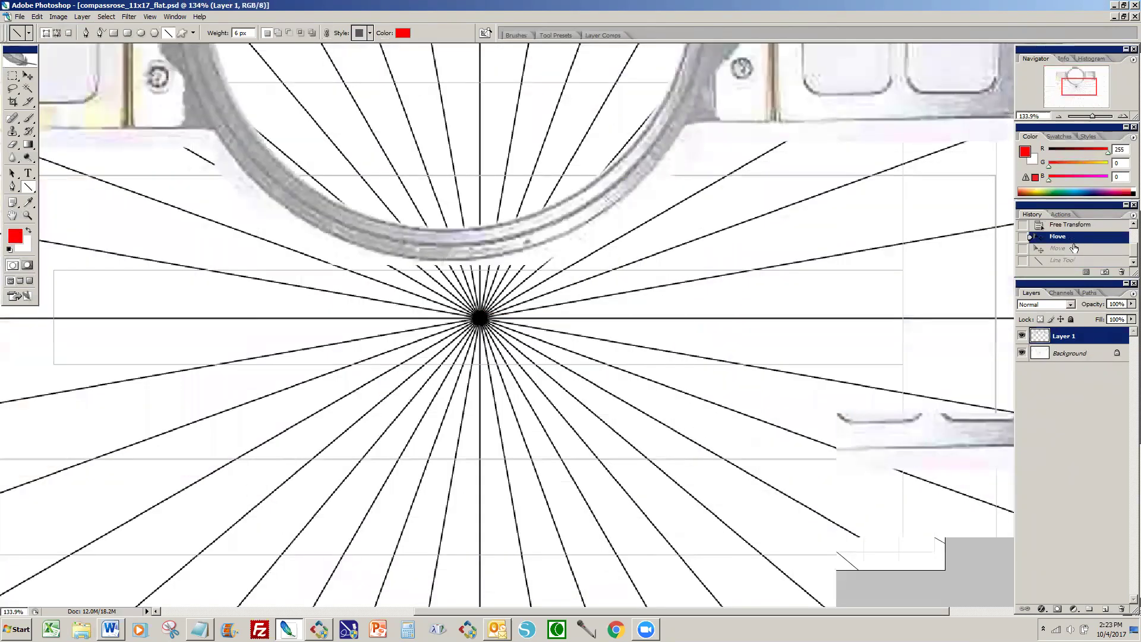
click(1030, 249)
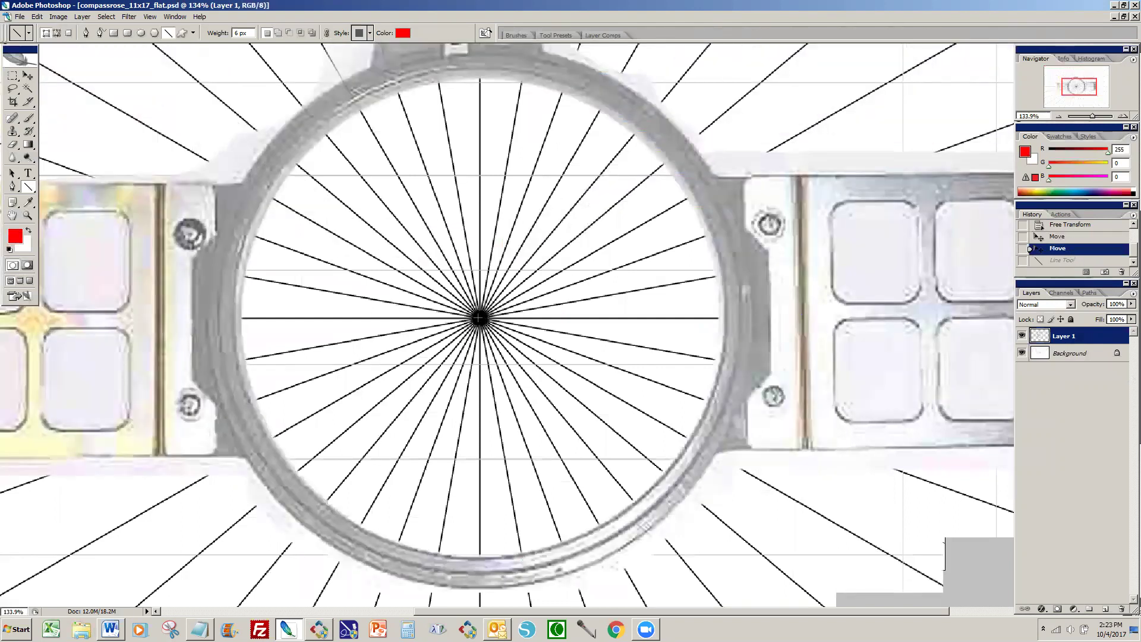
Draw six red radial lines between the hoop centre and its inner edge at successive angles
drag(479, 318, 719, 329)
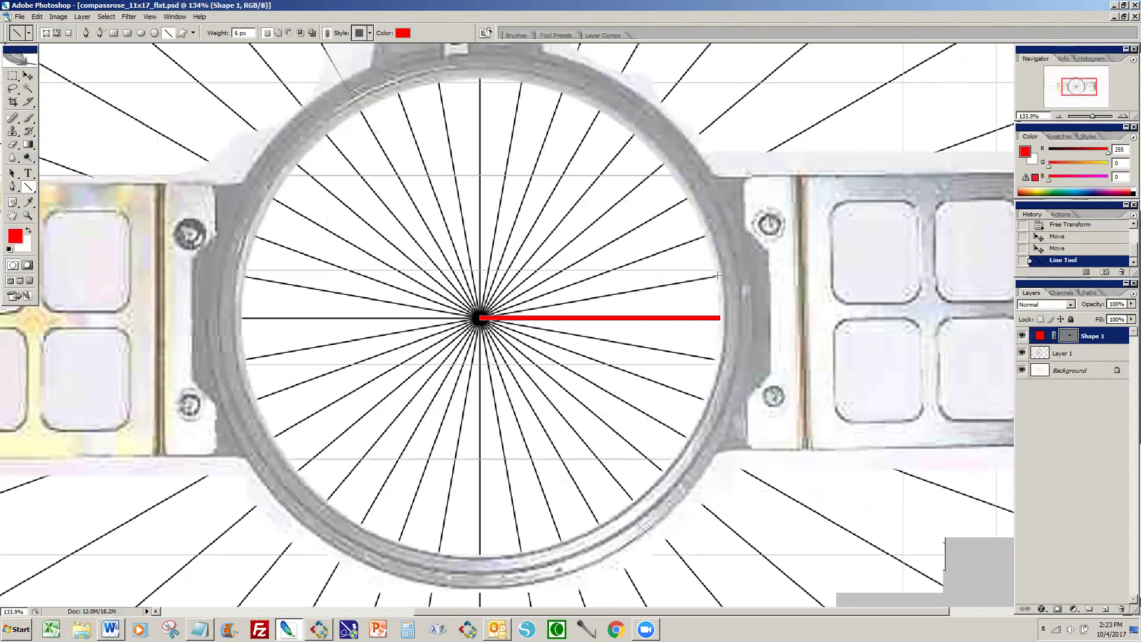
drag(717, 276, 479, 317)
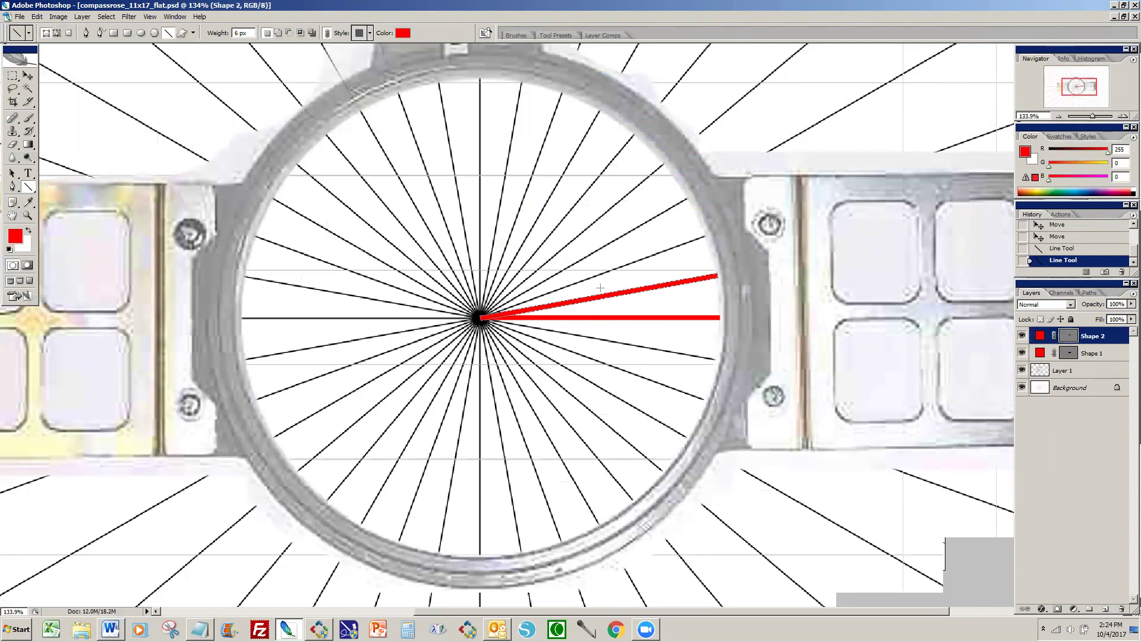
drag(705, 236, 479, 317)
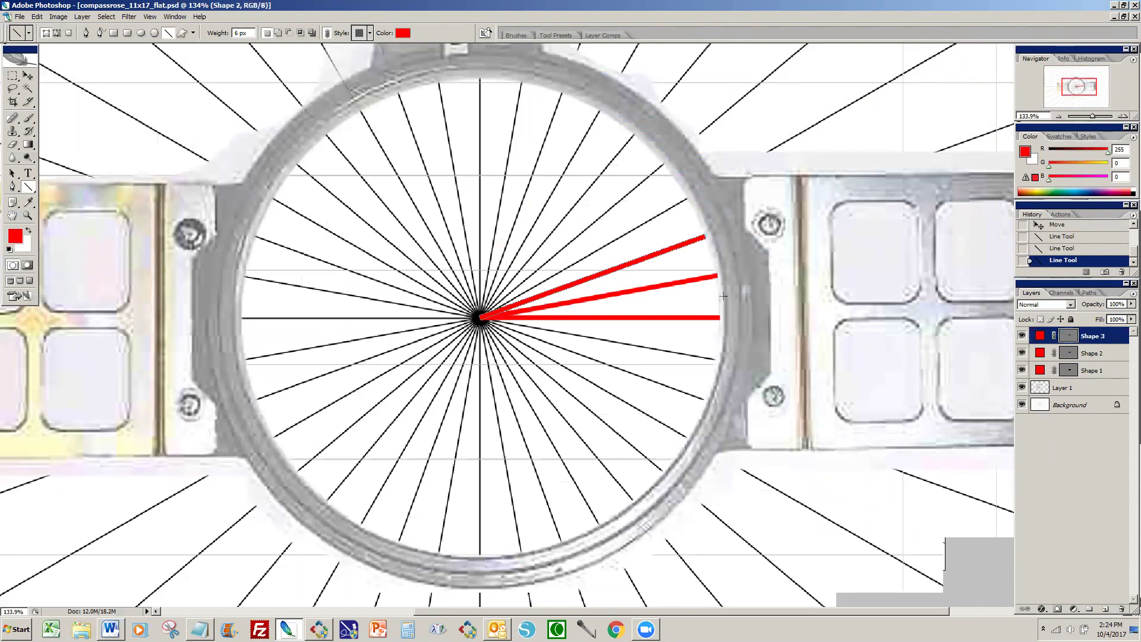
drag(720, 296, 480, 318)
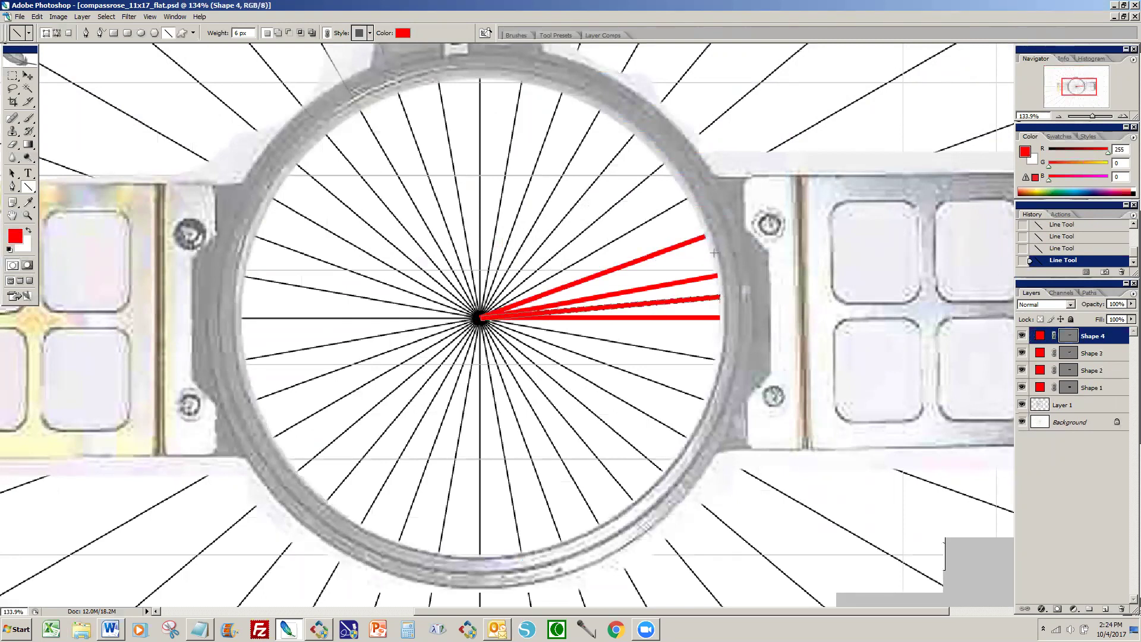
drag(714, 253, 480, 318)
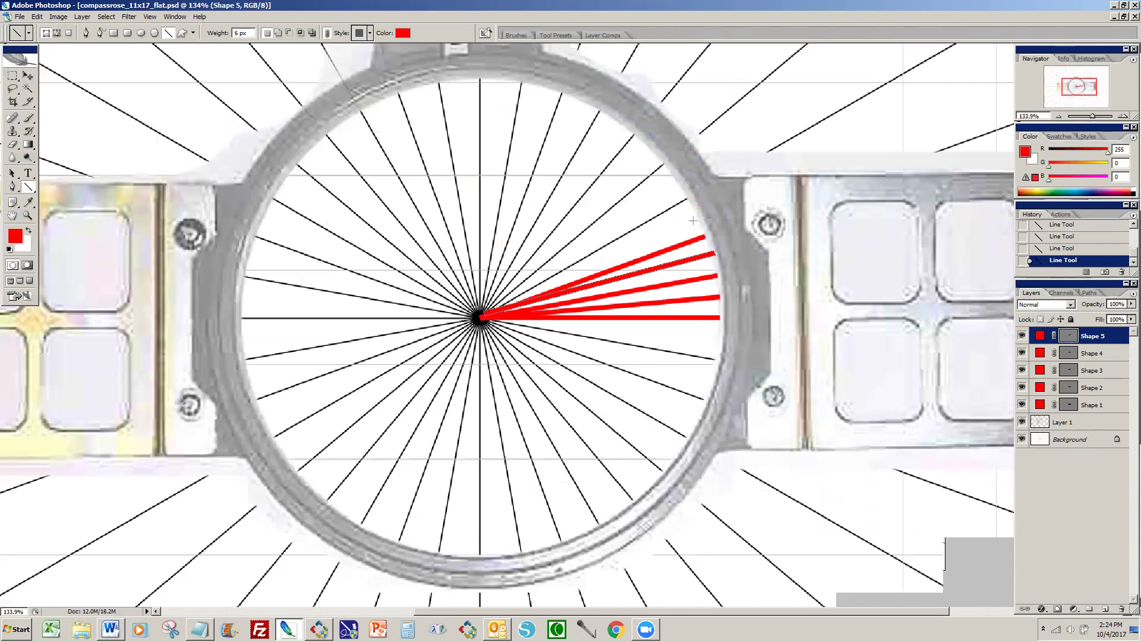
drag(694, 215, 479, 76)
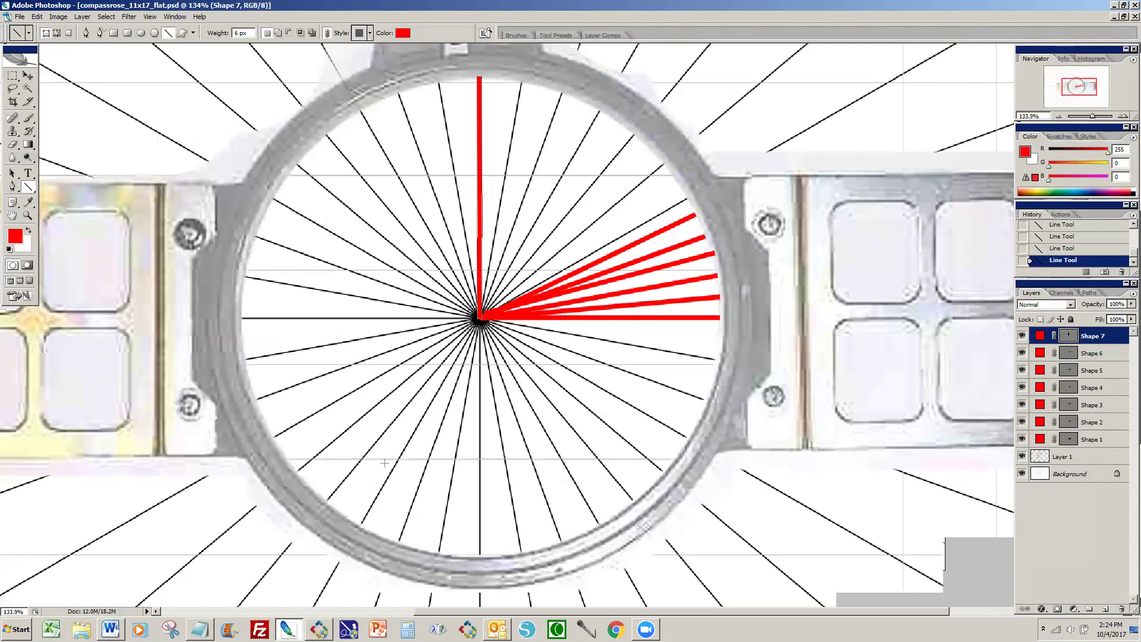
In Stitch & Sew, dismiss the update and Welcome prompts, then start a New HOOP from Select Hoop
key(alt+Tab)
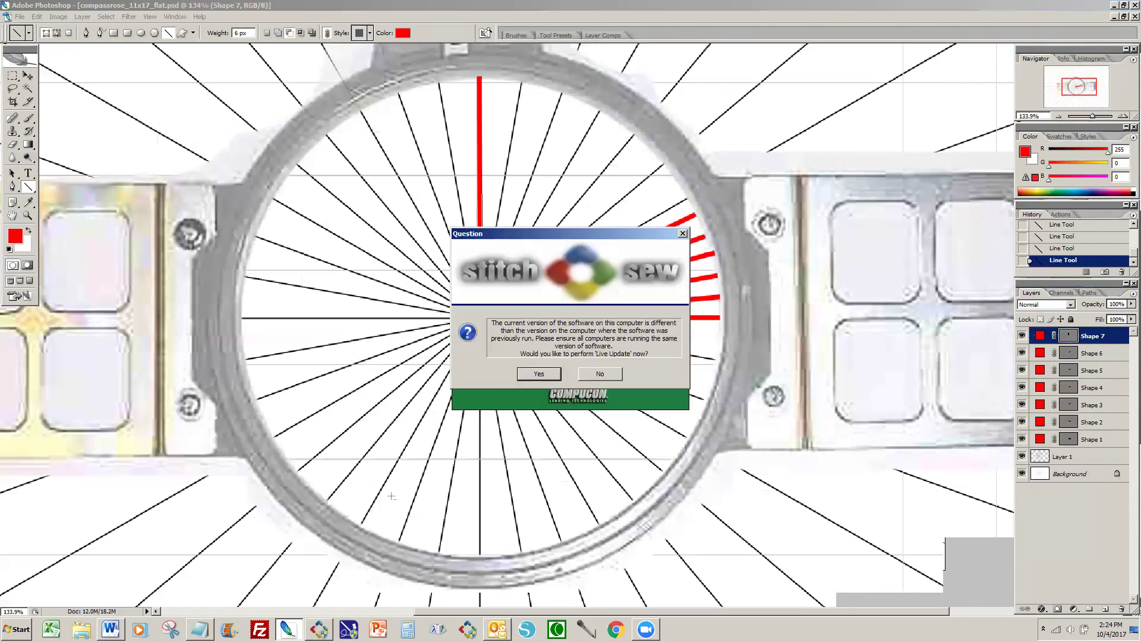
click(591, 380)
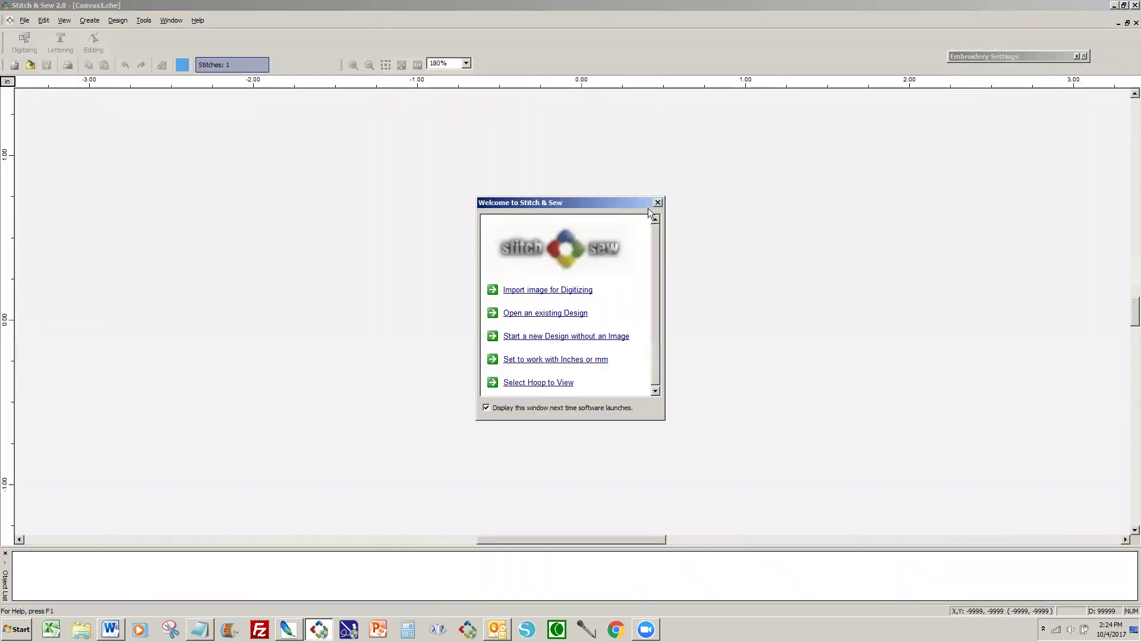
click(657, 203)
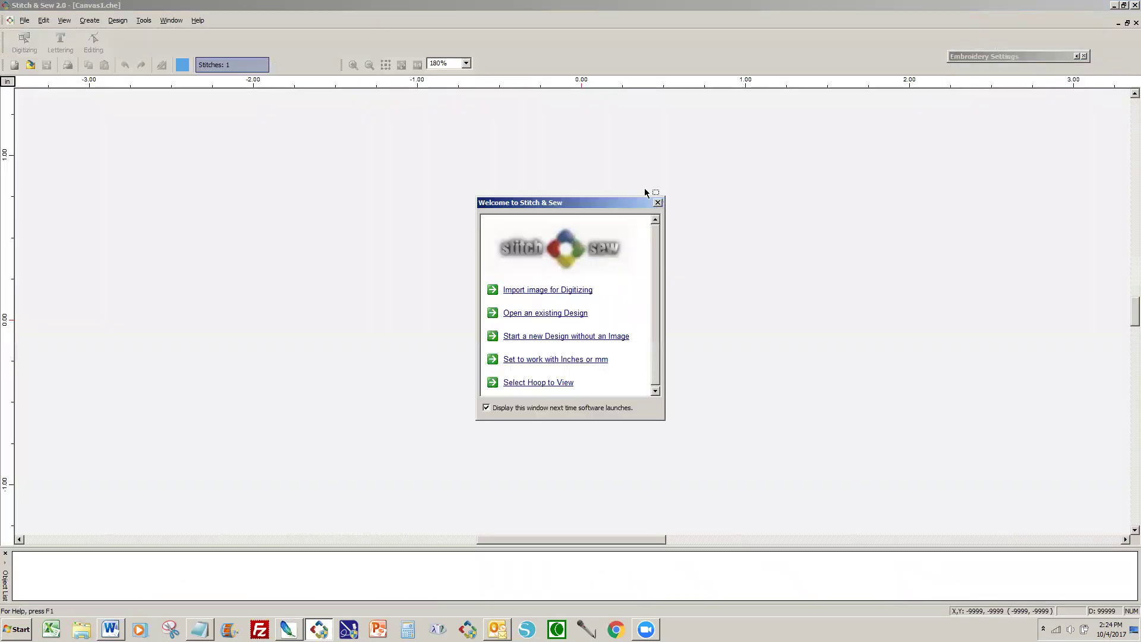
click(138, 22)
click(179, 162)
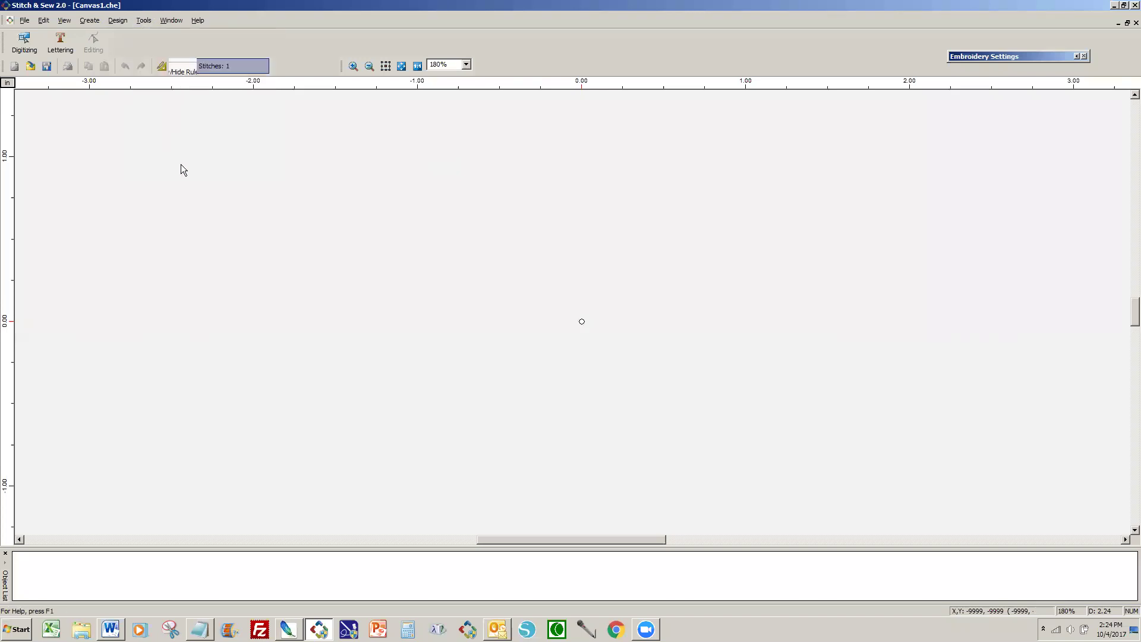
click(606, 343)
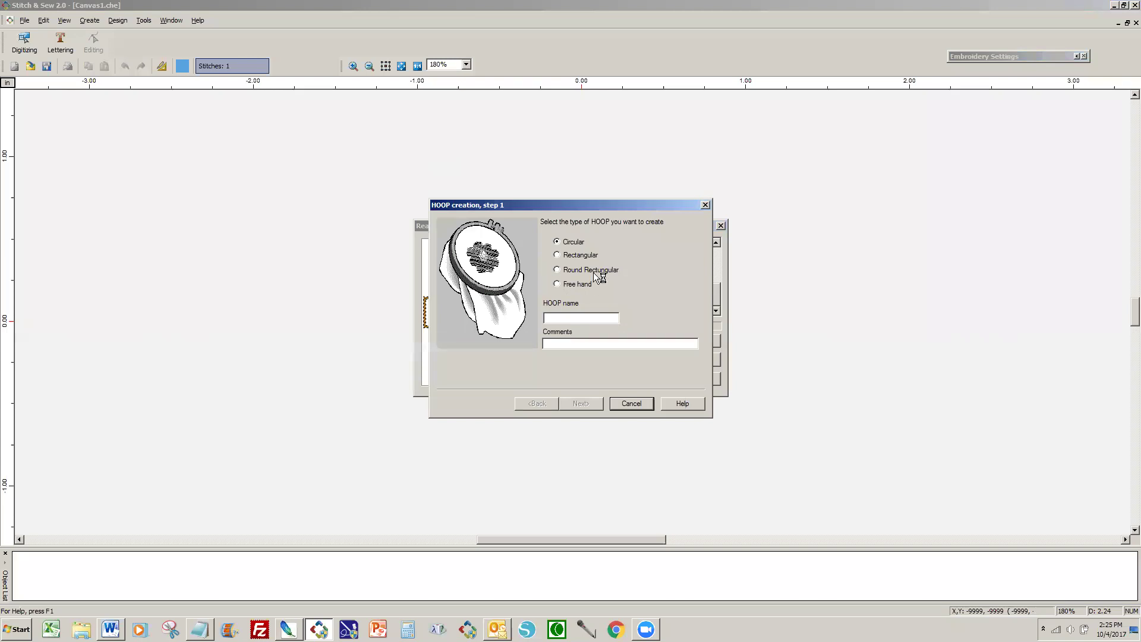
Choose the Round Rectangular hoop type, name it mty4.5s, and add the comment 'Mighty Hoop 4.5" square'
click(556, 270)
text(migh)
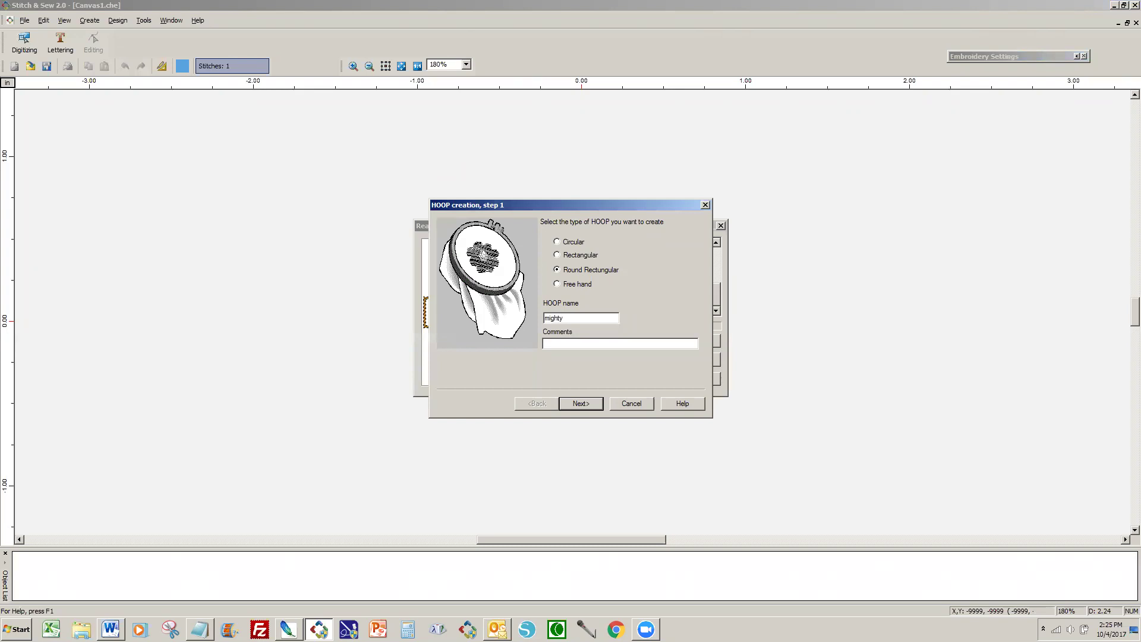
text(ty 4)
key(BackSpace)
key(BackSpace)
key(BackSpace)
key(BackSpace)
key(BackSpace)
key(BackSpace)
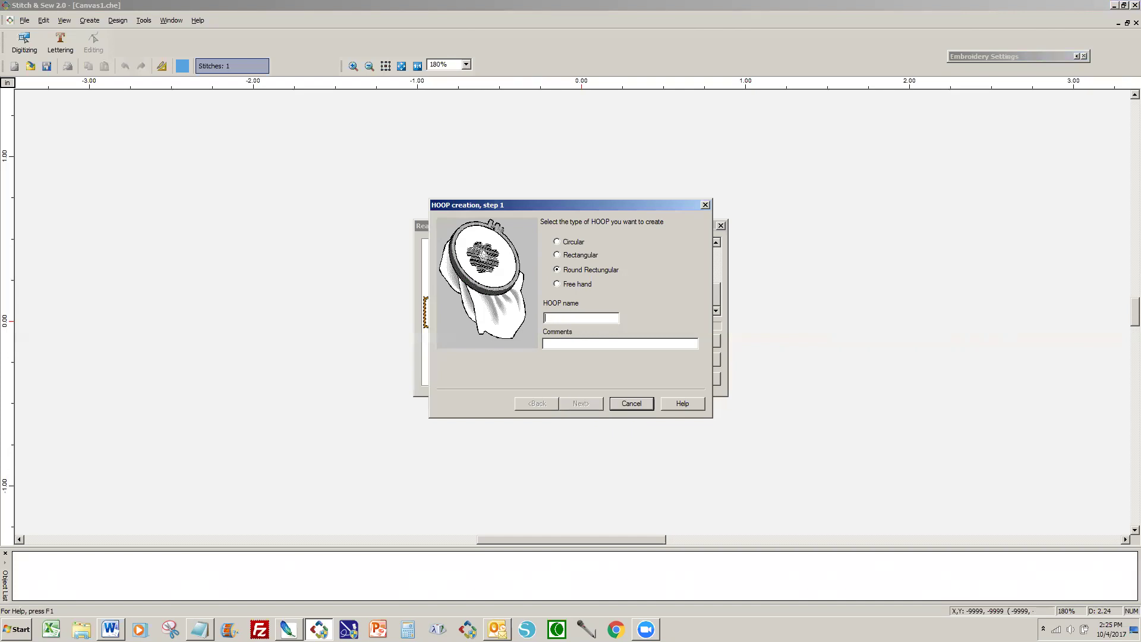
text(mty)
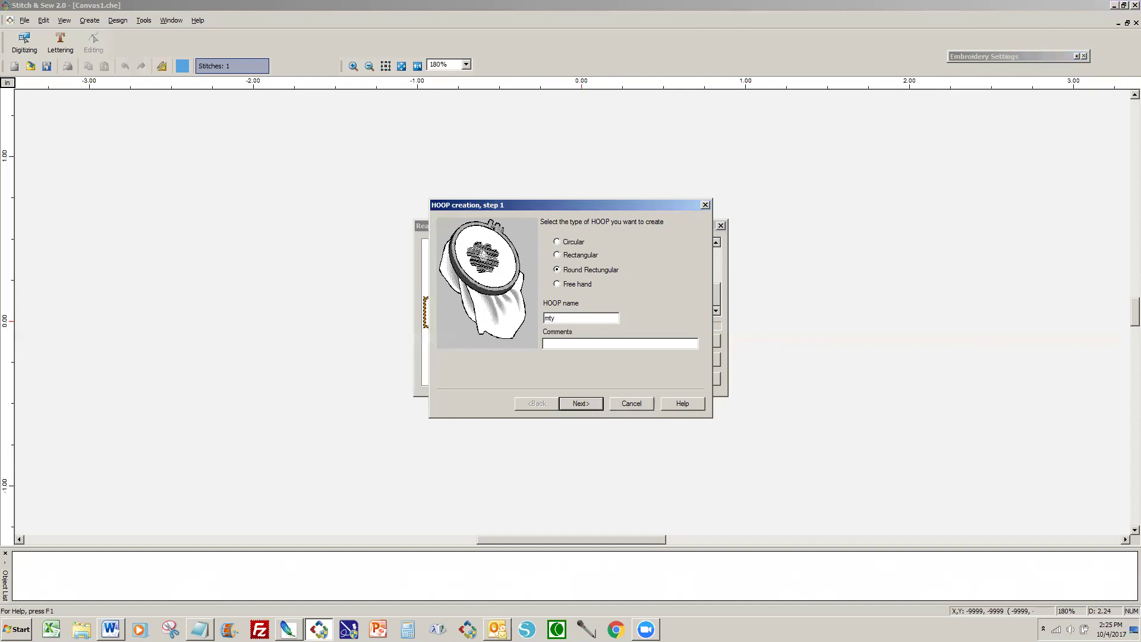
text(4.5)
text(s)
text(Mighty Hoop)
text( 4.5" squar)
Convert 4.5 inches to millimetres with the Calculator (4.5*25.4)
click(576, 404)
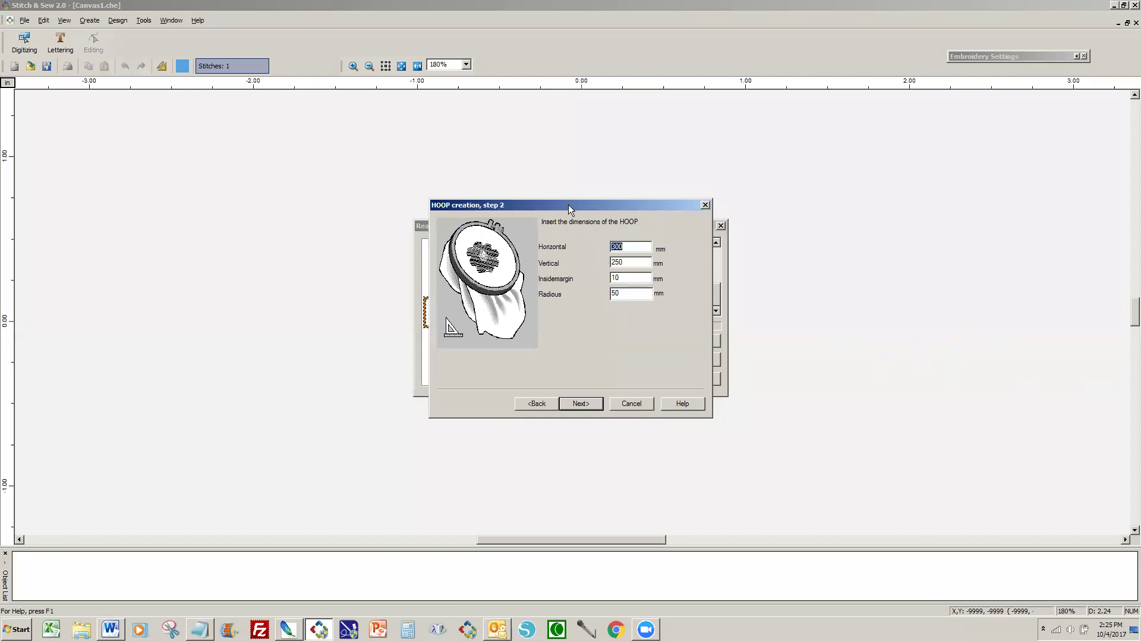
drag(568, 204, 350, 161)
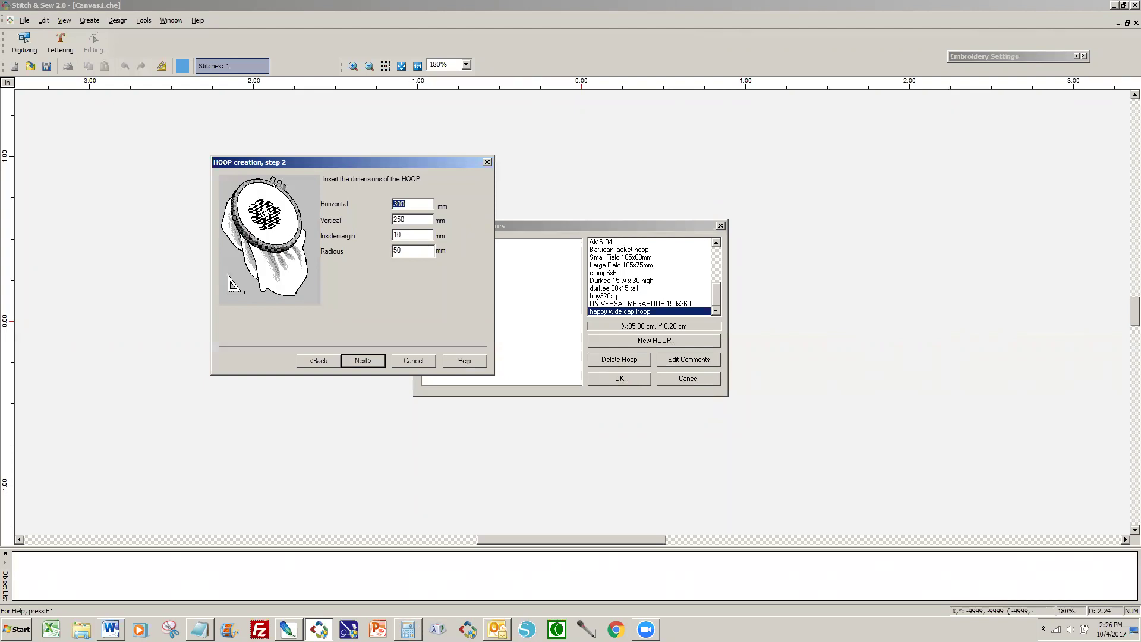
click(408, 629)
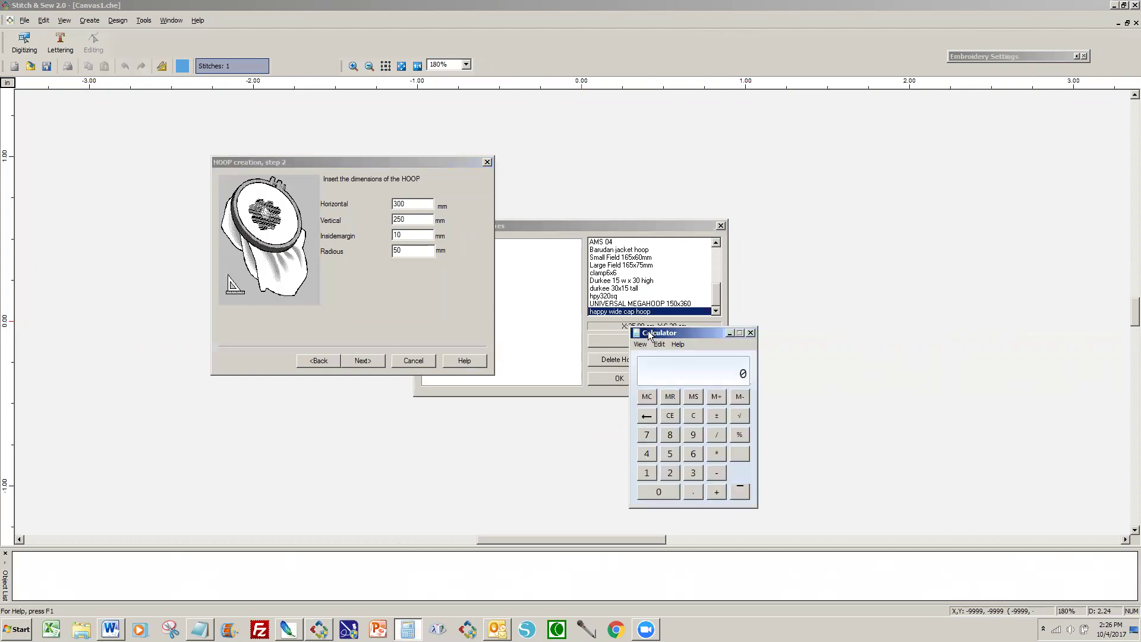
drag(648, 330, 549, 122)
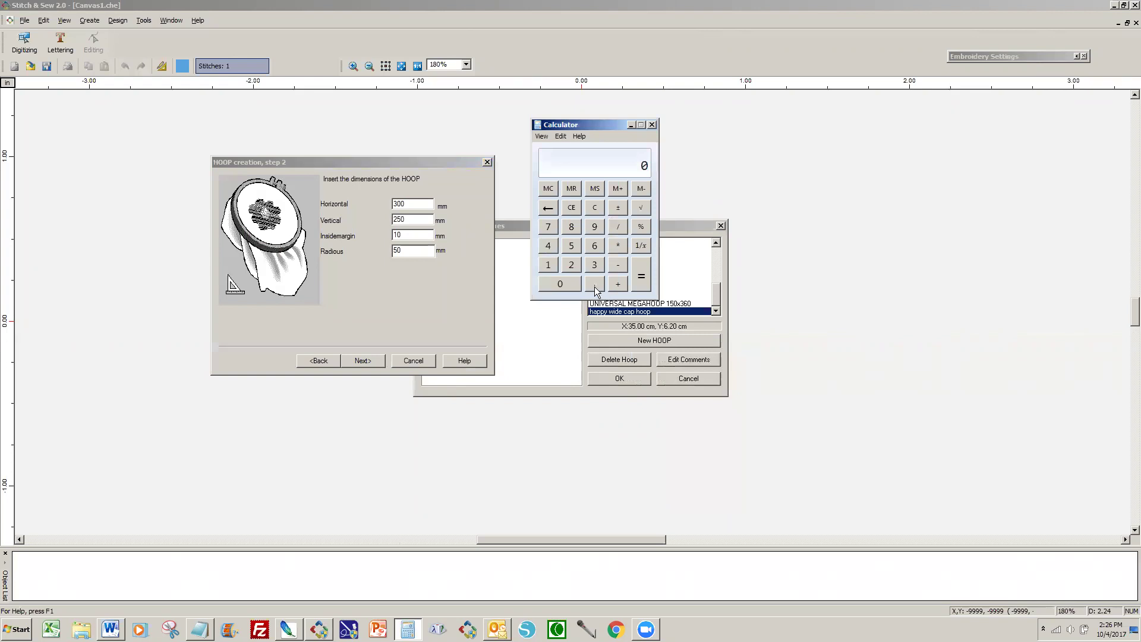
text(4.5*25.4)
click(640, 277)
Set the hoop to 114 mm horizontal, 114 mm vertical and a 30 mm corner radius
double_click(411, 202)
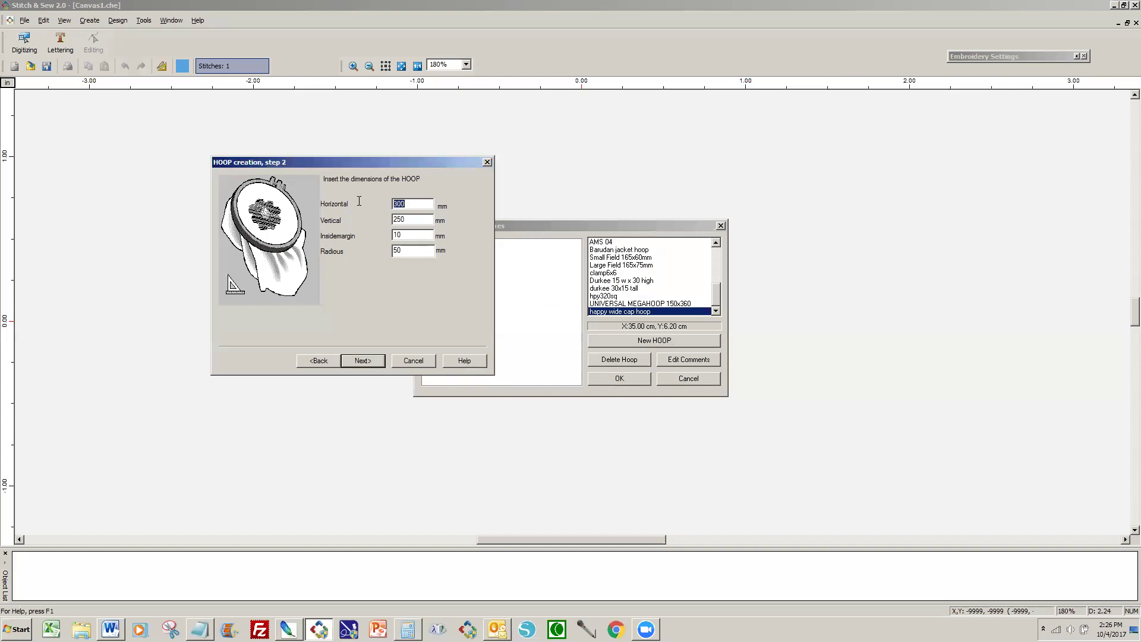
text(114)
double_click(412, 220)
text(114)
double_click(404, 252)
text(30)
Reshape the outline at 50°, set lengths of 550 at 0° and 560 at 5°, and advance to the final page
click(359, 360)
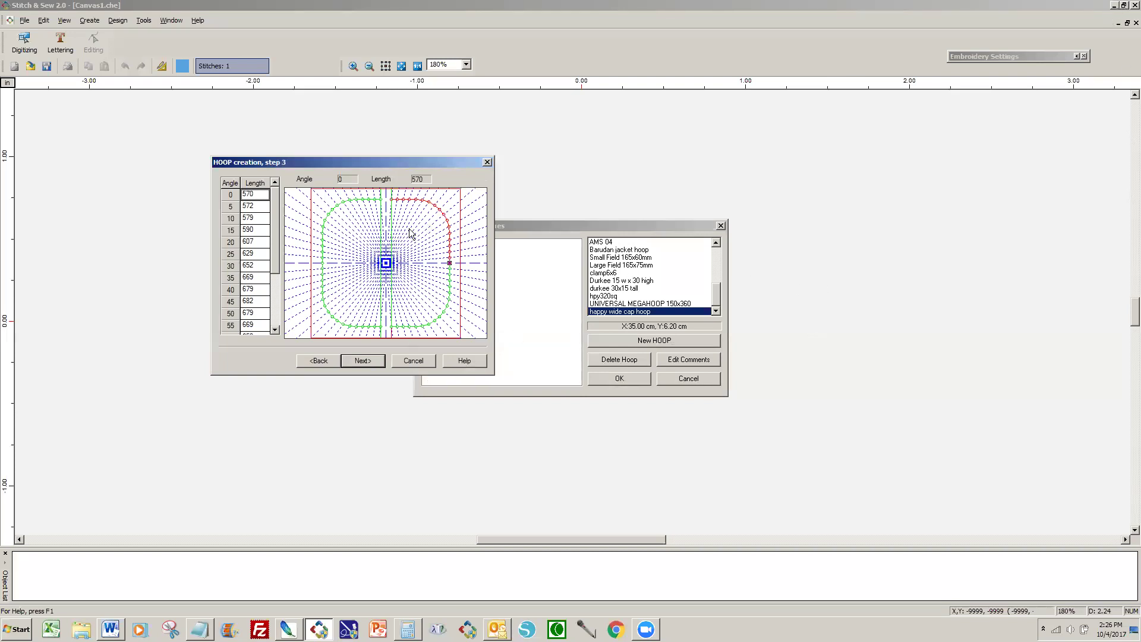
drag(441, 214, 434, 204)
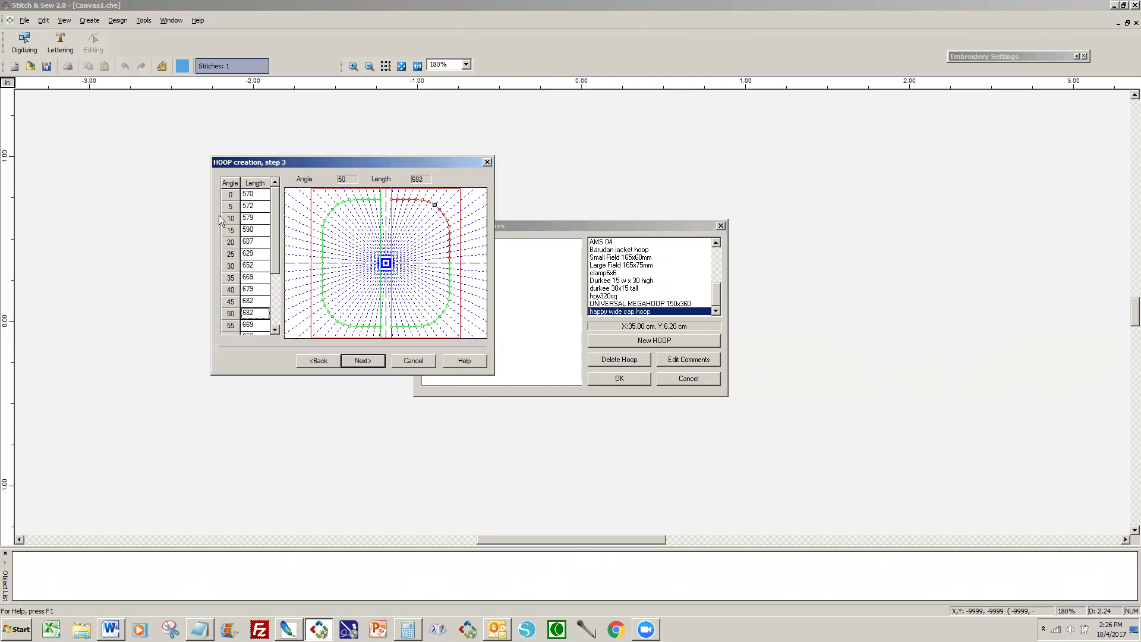
click(251, 195)
text(550)
click(255, 205)
text(560)
key(Return)
click(356, 364)
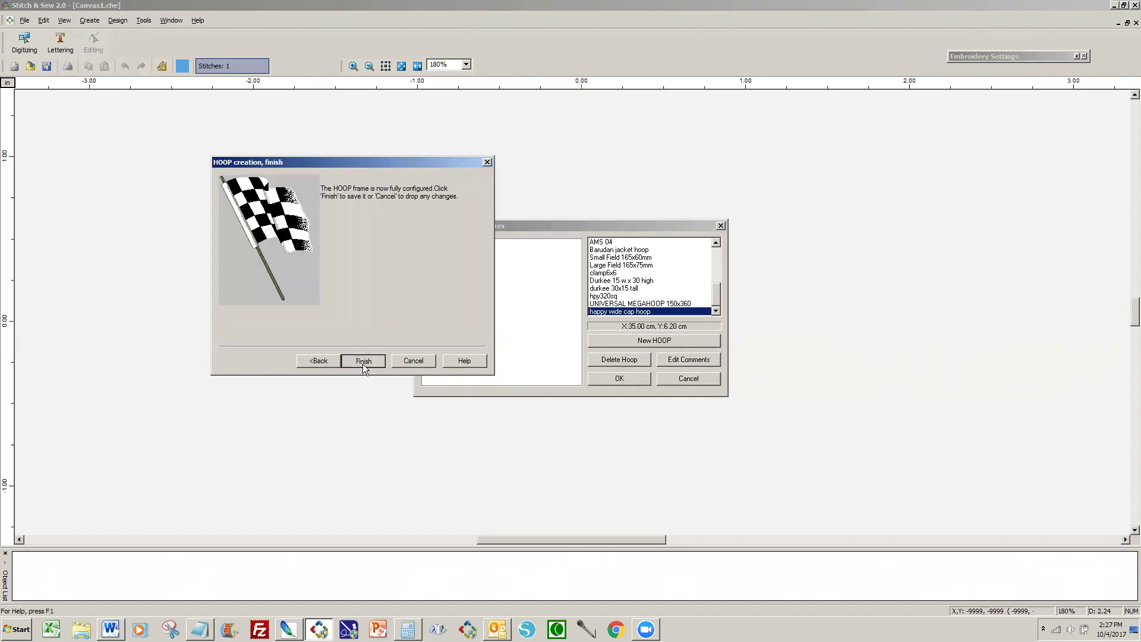
Save the hoop, select Mighty Hoop 4.5" square via Tools > Select Hoop, and zoom out to view it
click(362, 361)
click(619, 378)
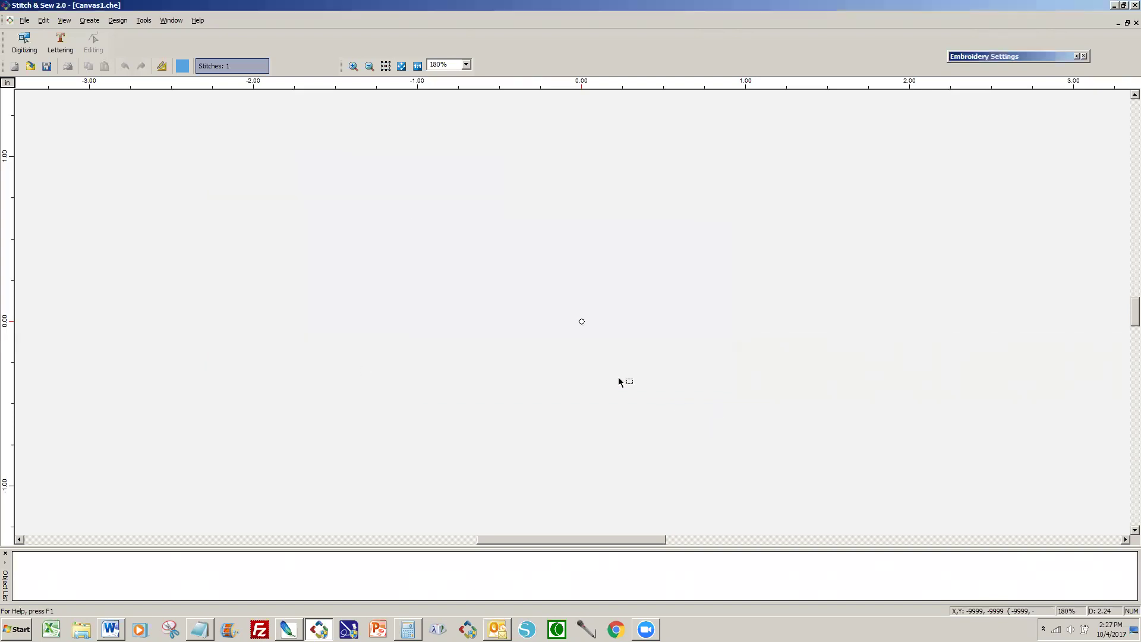
click(151, 22)
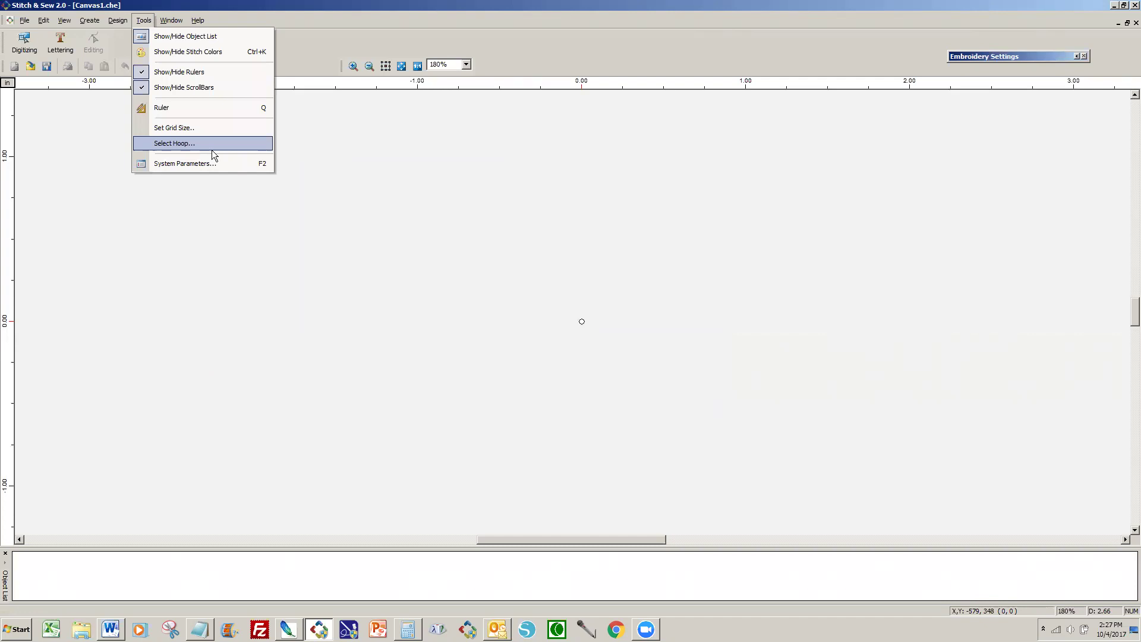
click(212, 149)
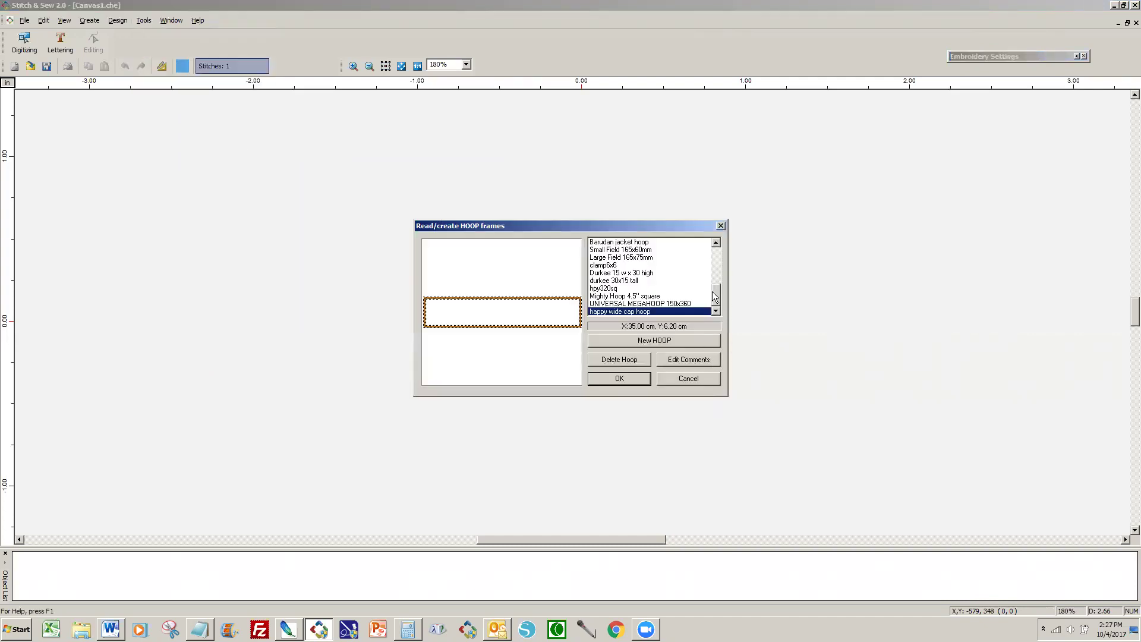
scroll(712, 291, up, 1)
scroll(712, 291, down, 1)
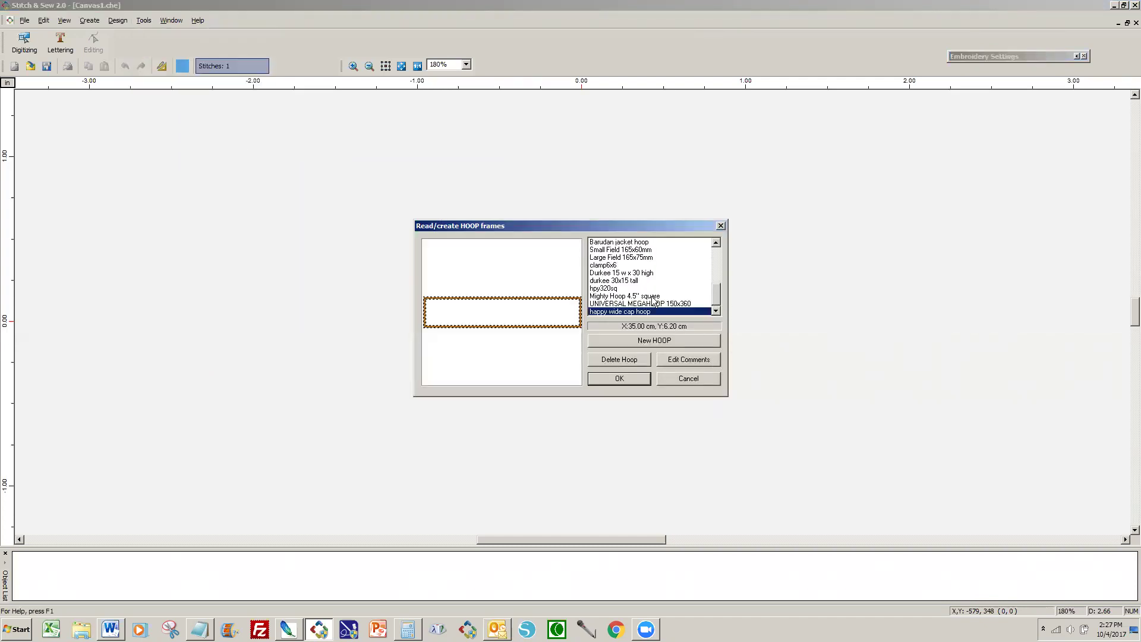
click(601, 297)
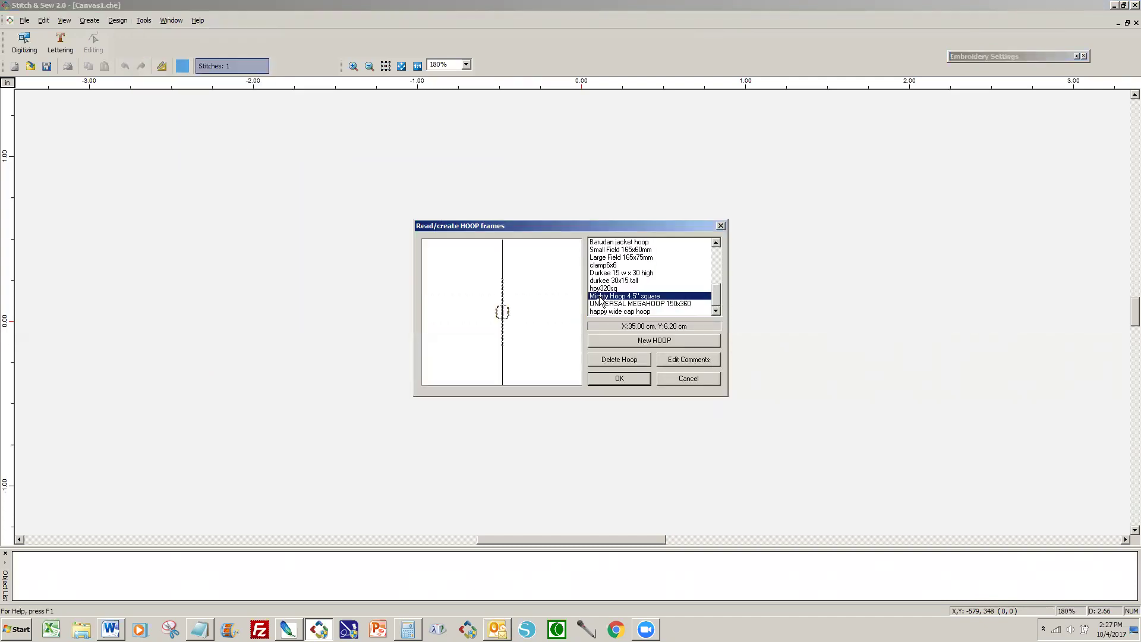
click(607, 379)
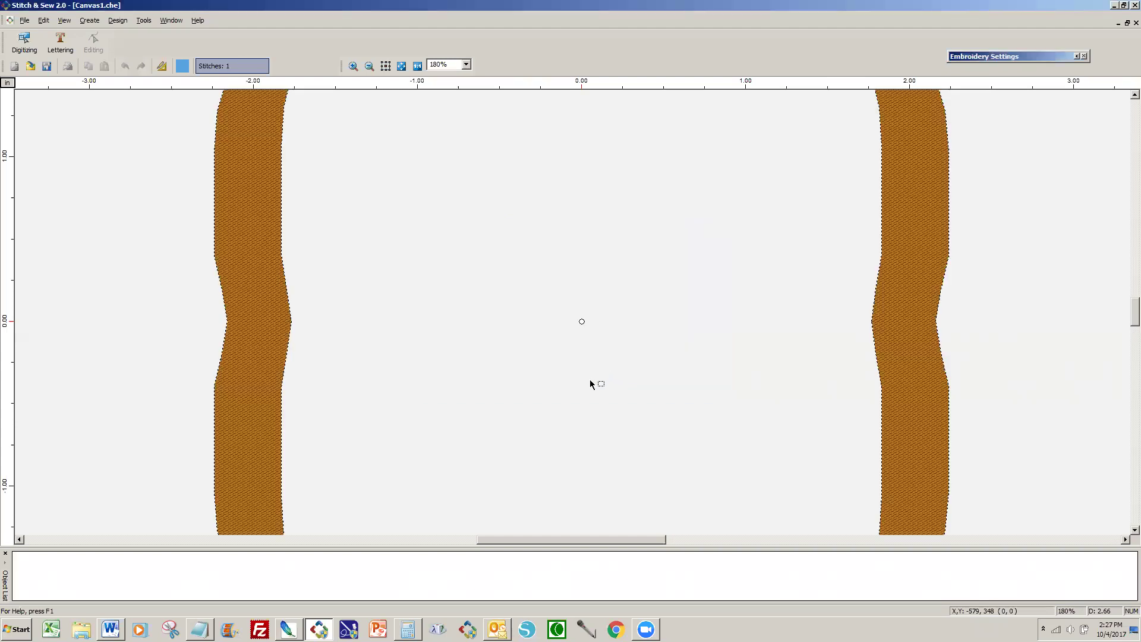
click(367, 66)
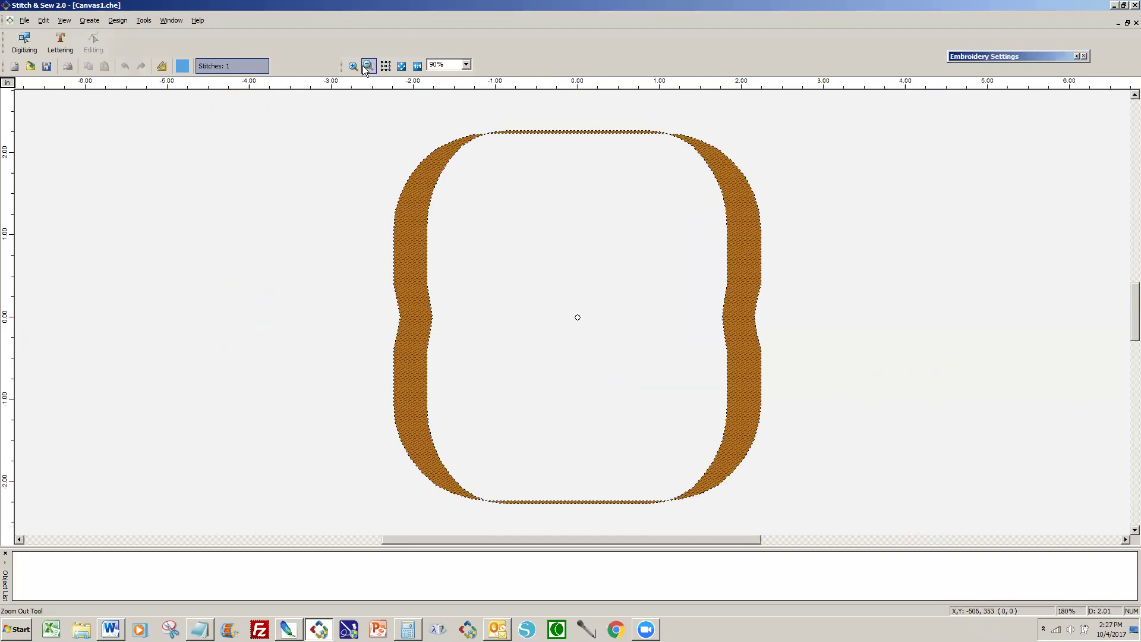
click(671, 364)
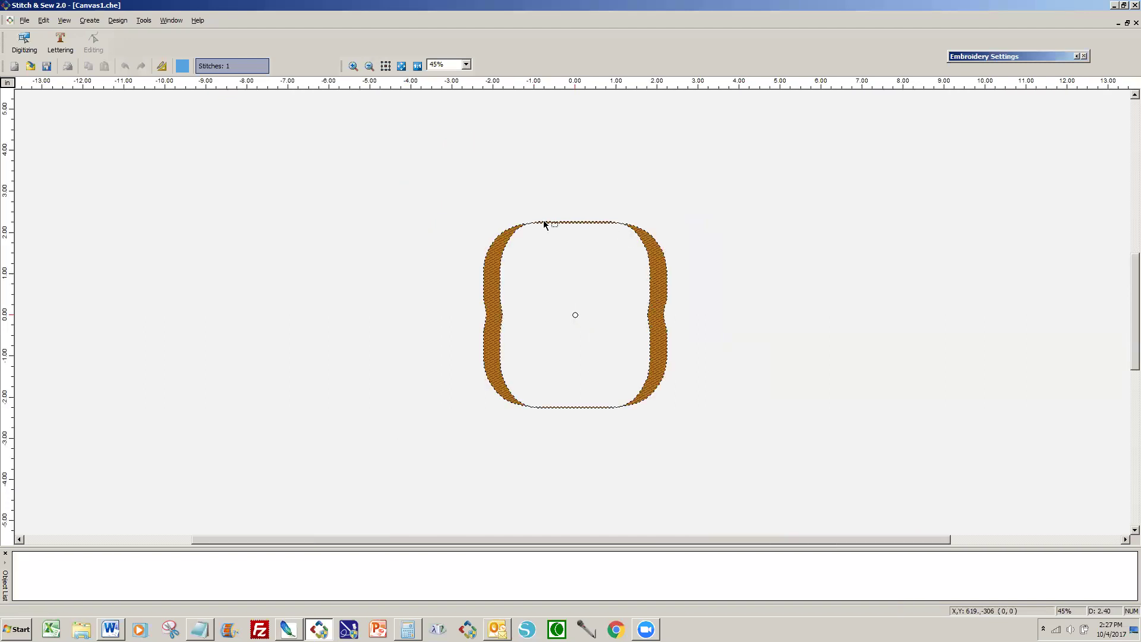